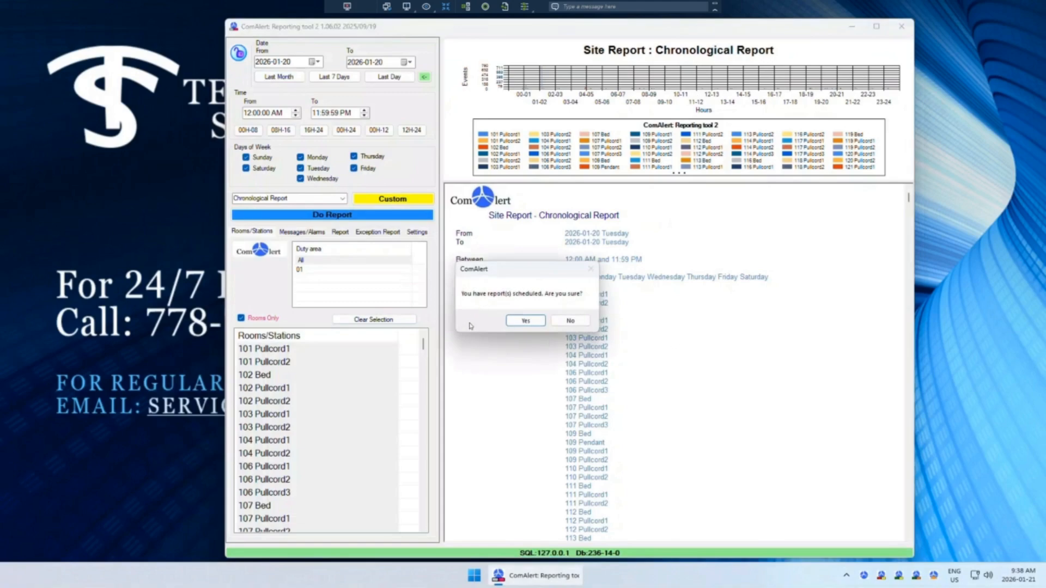
# - Confirm closing the reporting tool despite its scheduled reports and authorize the exit with the password
pyautogui.click(525, 321)
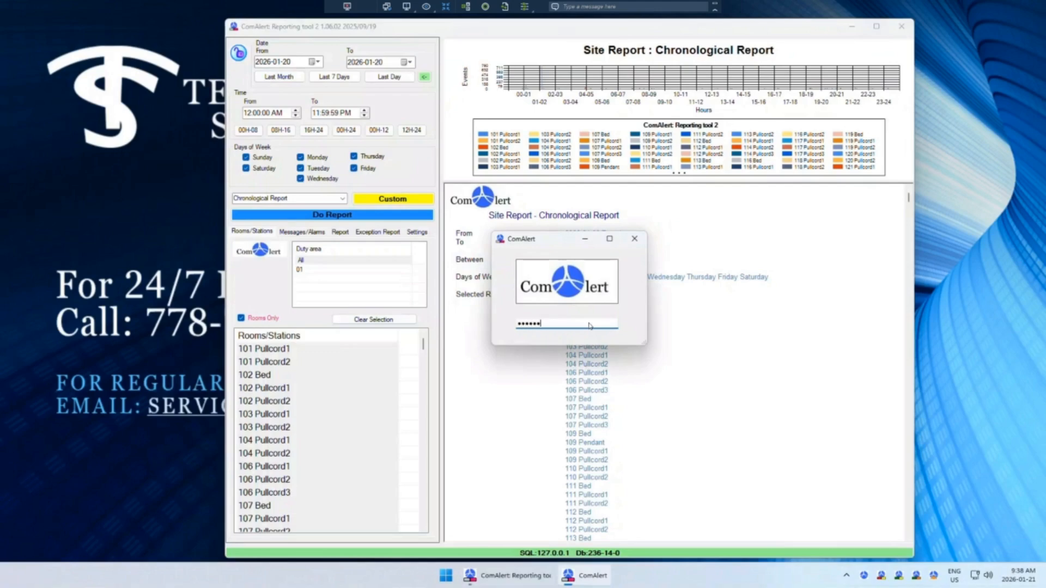
pyautogui.press('Return')
pyautogui.press('Return')
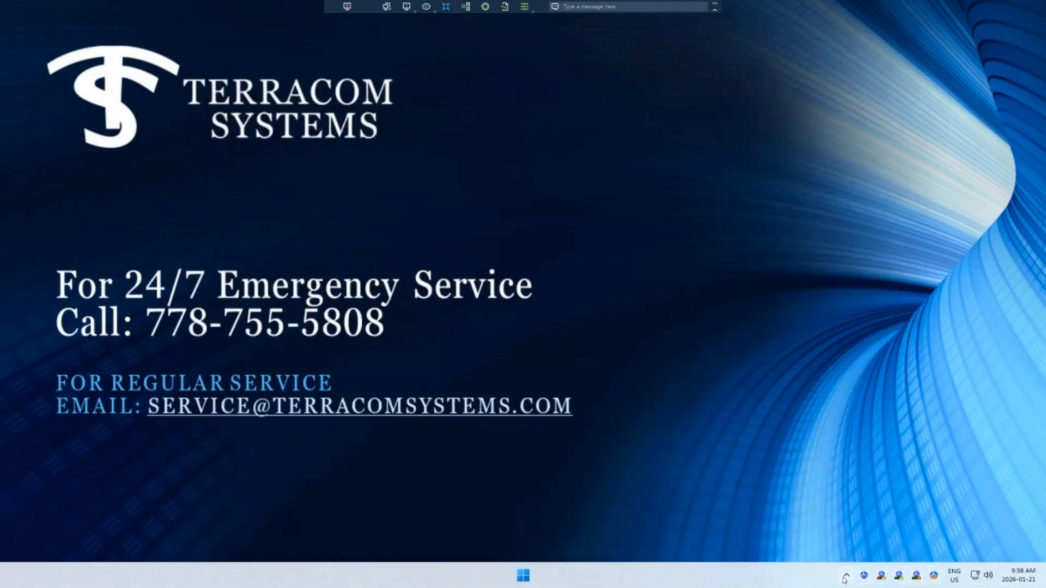
# - Look through the installed ComAlert-E programs for the reporting tool
pyautogui.click(846, 576)
pyautogui.click(756, 544)
pyautogui.click(523, 576)
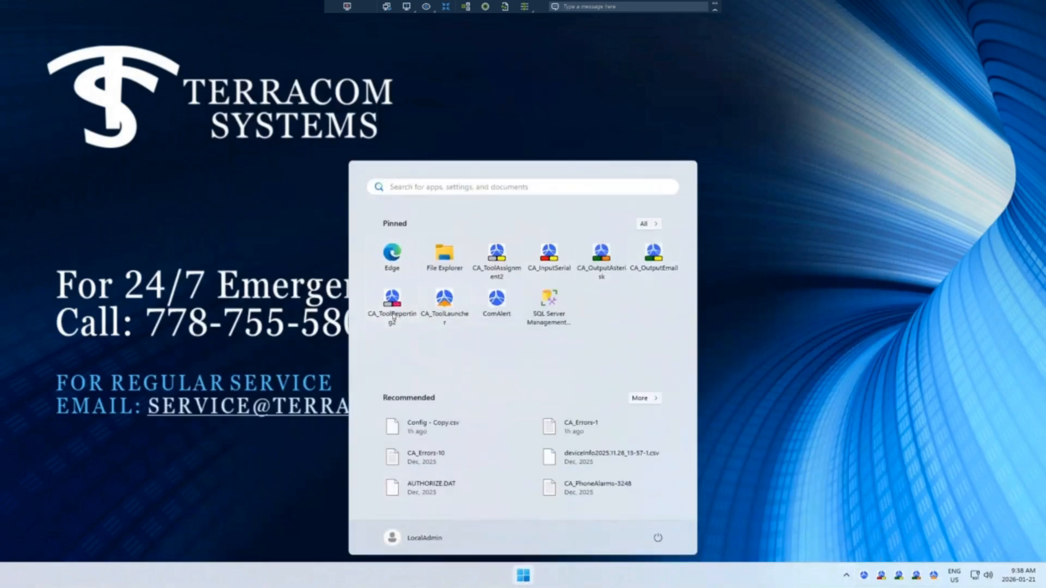
pyautogui.click(646, 224)
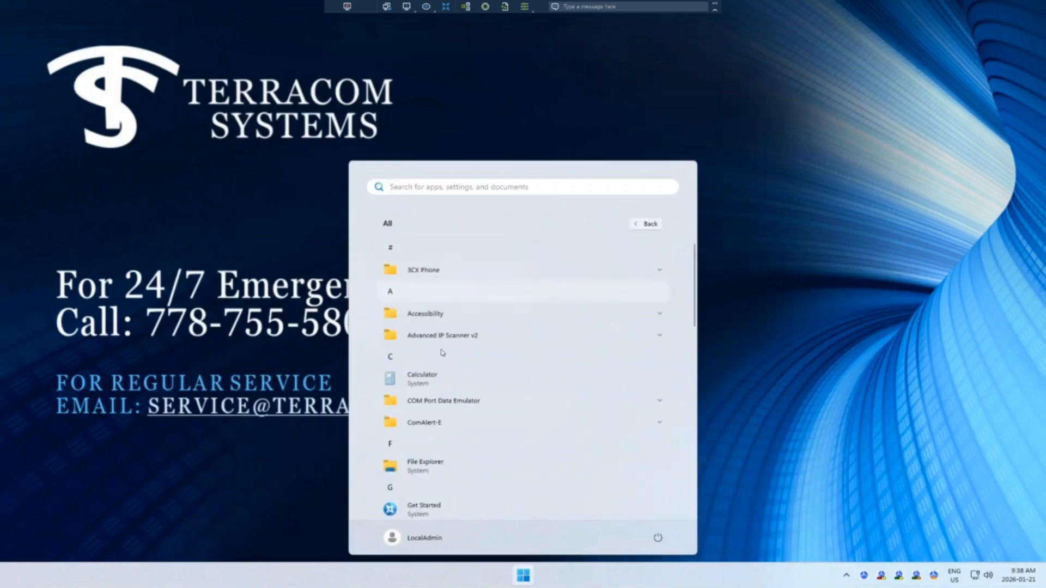
pyautogui.click(425, 422)
pyautogui.scroll(-5, 465, 436)
pyautogui.scroll(-3, 463, 438)
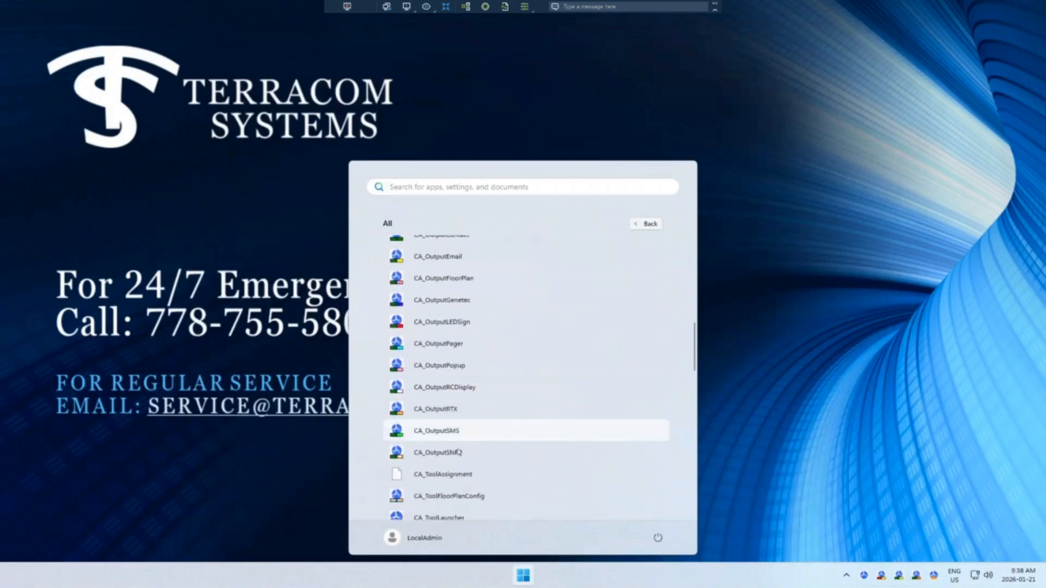
# - Launch CA_ToolReporting2 in a maximized window and shrink the chart area to enlarge the report text area
pyautogui.click(520, 578)
pyautogui.click(520, 583)
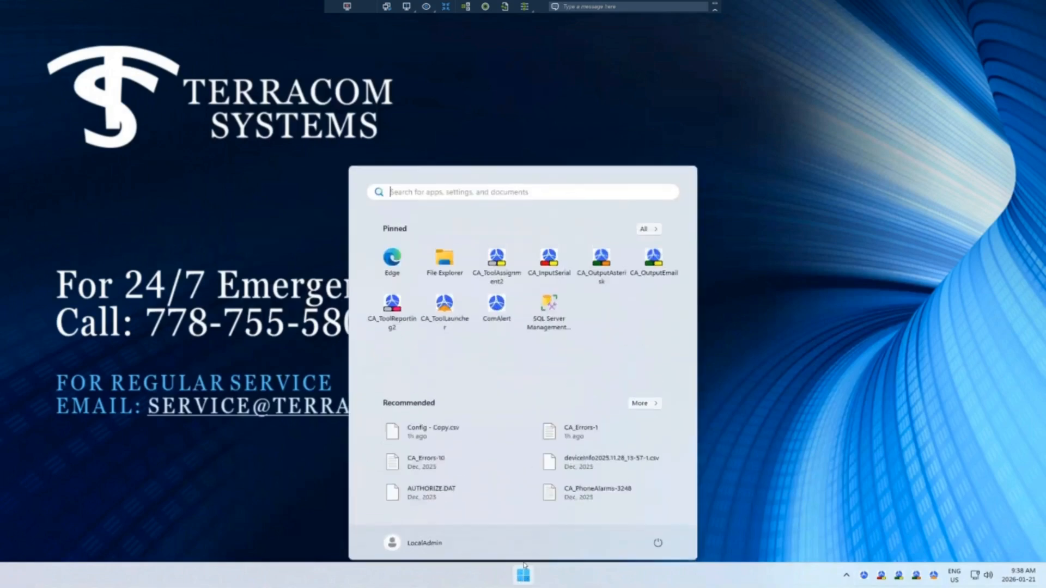
pyautogui.click(338, 325)
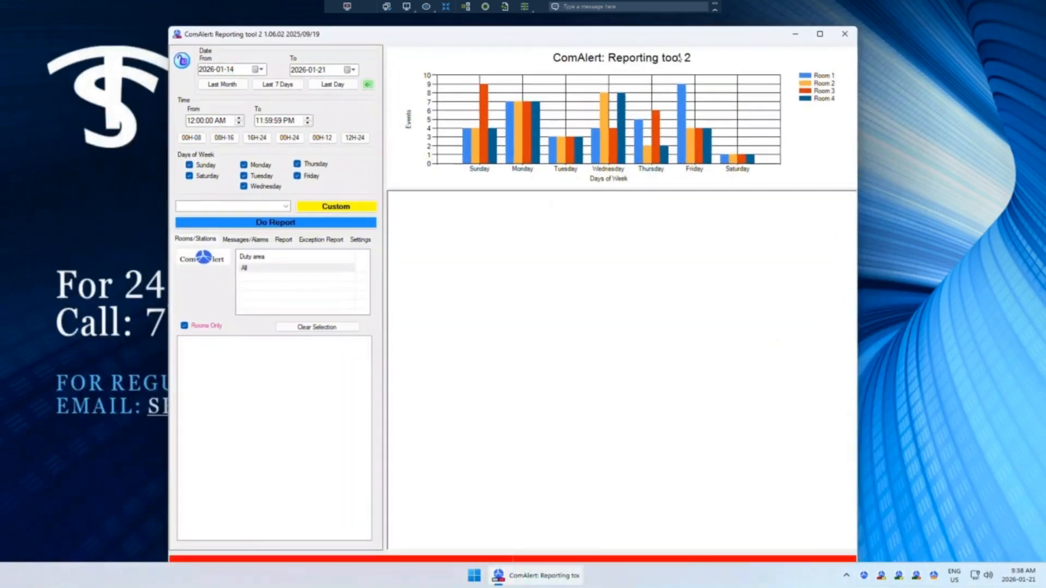
pyautogui.click(819, 34)
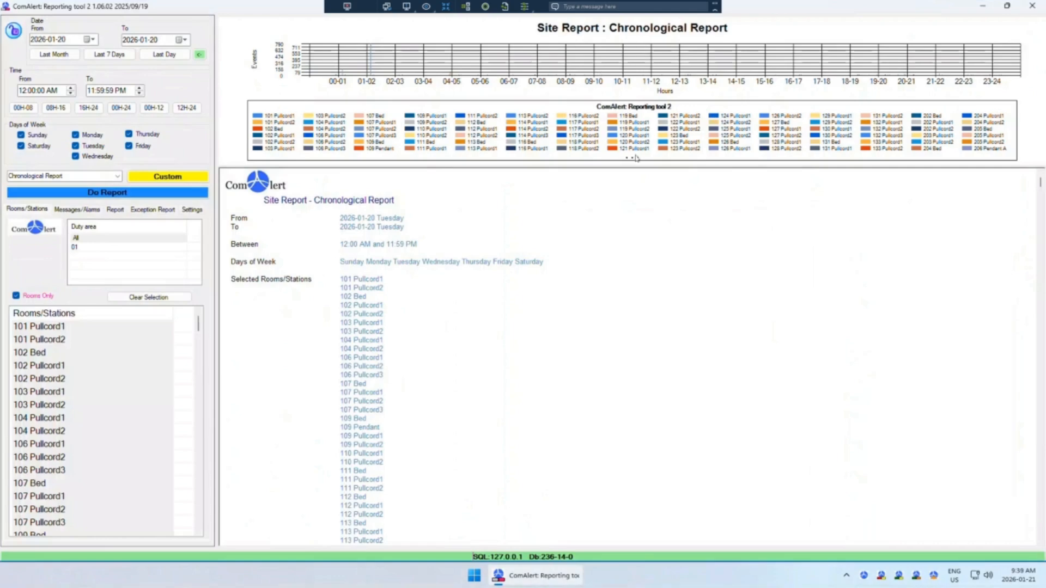
pyautogui.moveTo(638, 171); pyautogui.dragTo(644, 106)
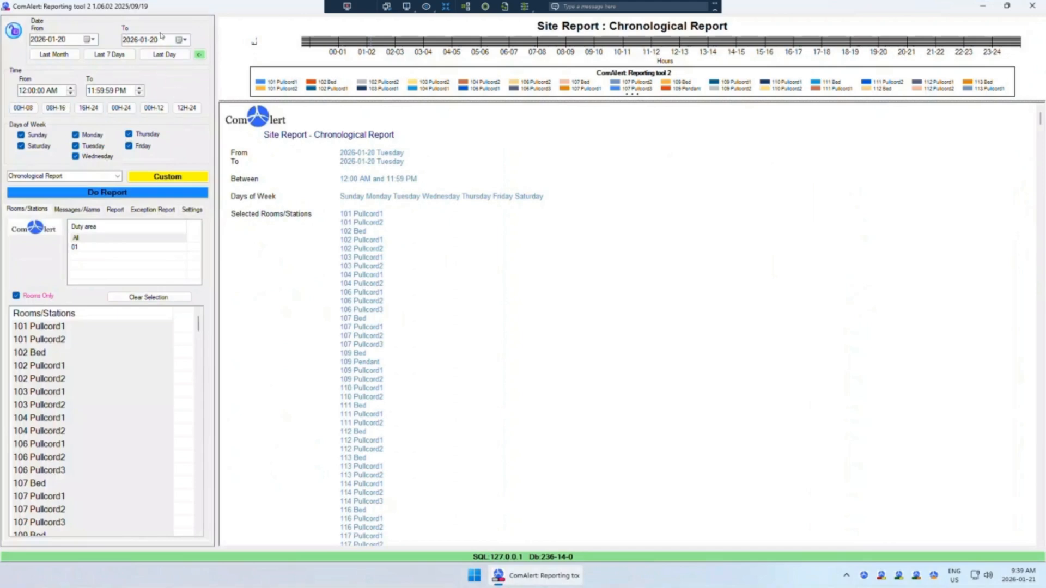
# - Set the report dates to the last 7 days and compare duty area 01 with All, leaving All selected
pyautogui.click(111, 55)
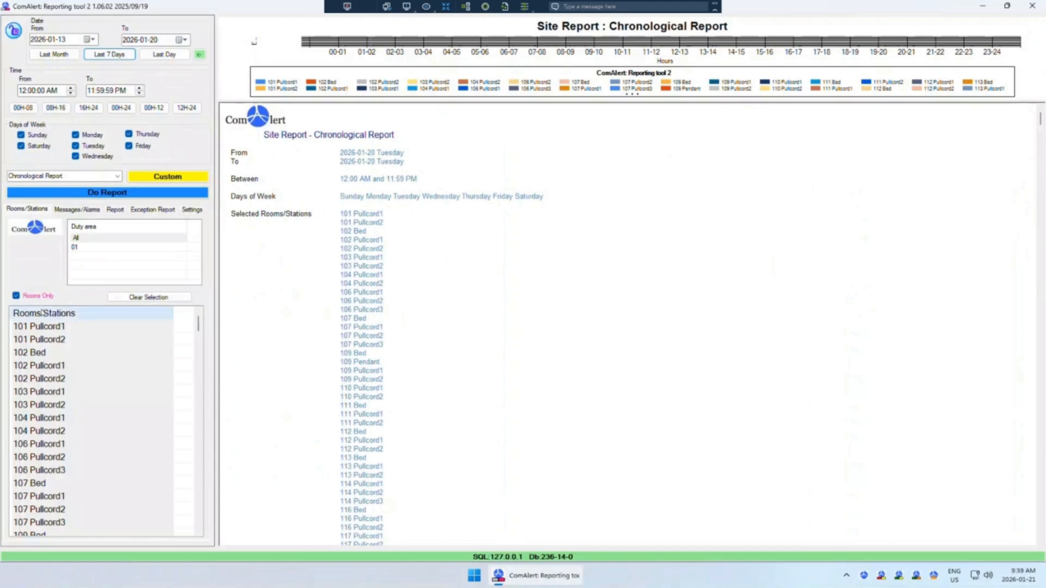
pyautogui.click(88, 247)
pyautogui.click(91, 238)
pyautogui.click(91, 248)
pyautogui.click(93, 239)
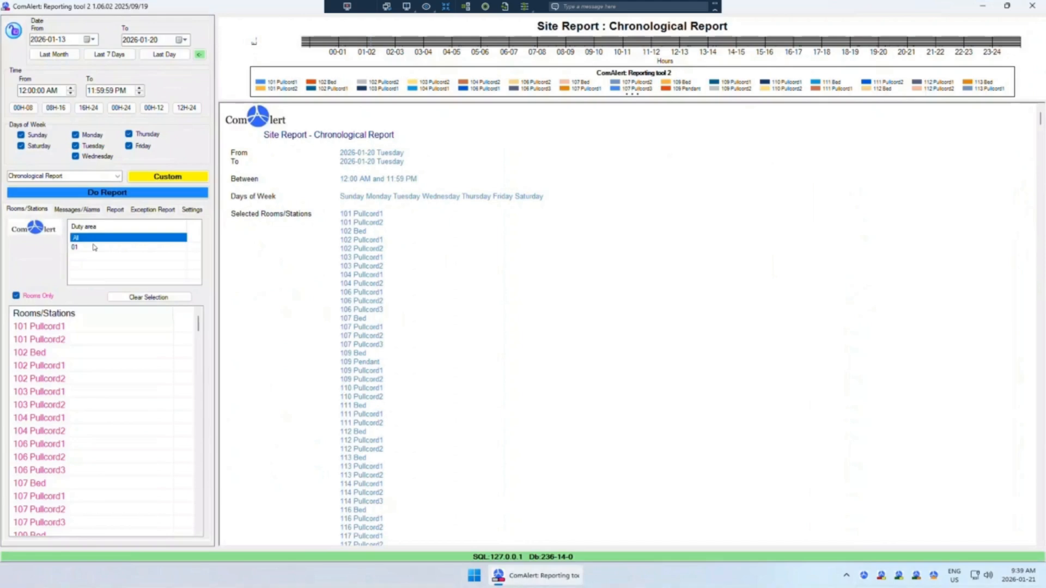
pyautogui.click(96, 247)
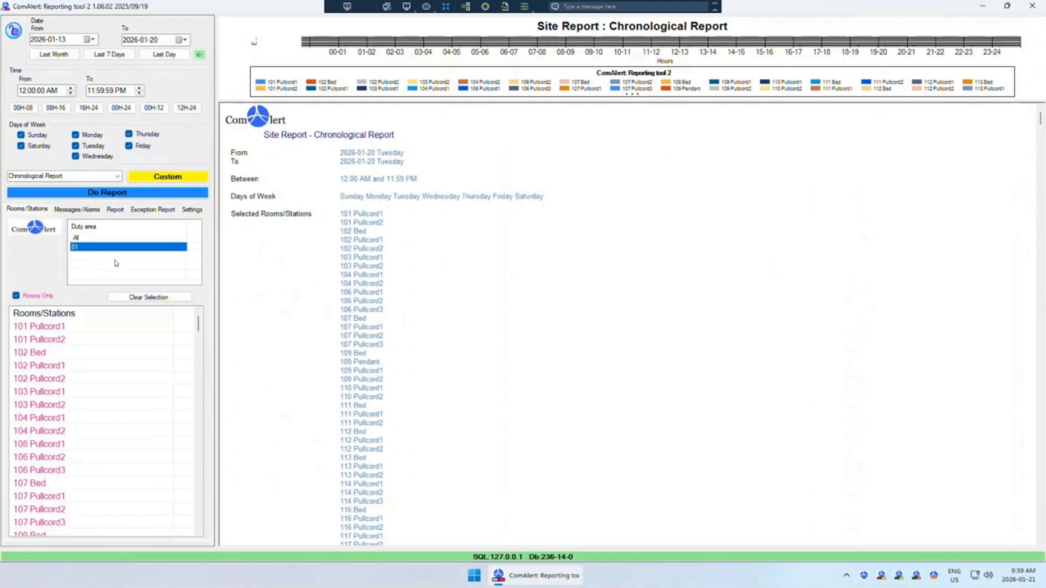
pyautogui.click(109, 239)
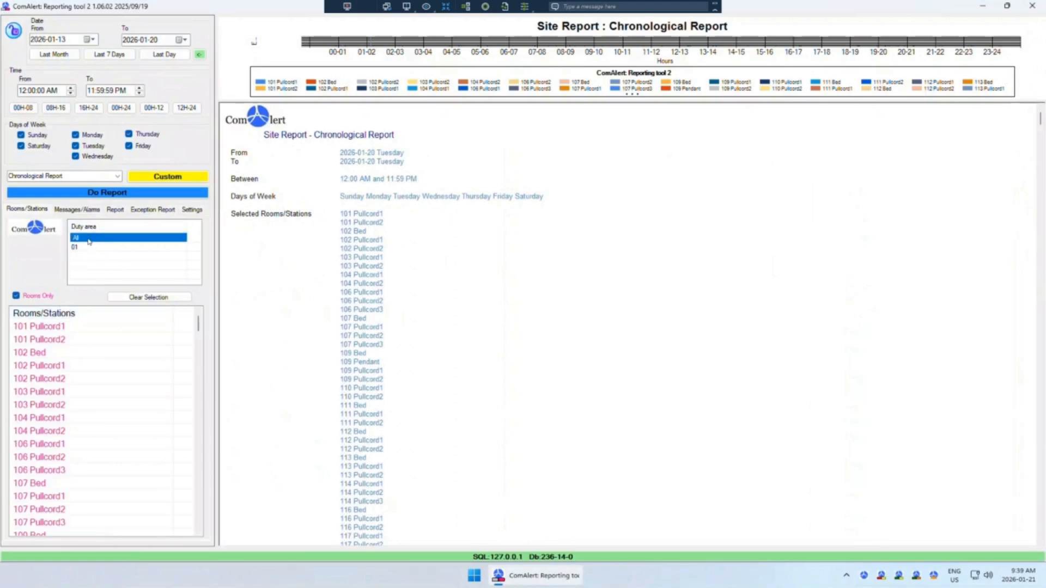
pyautogui.click(88, 247)
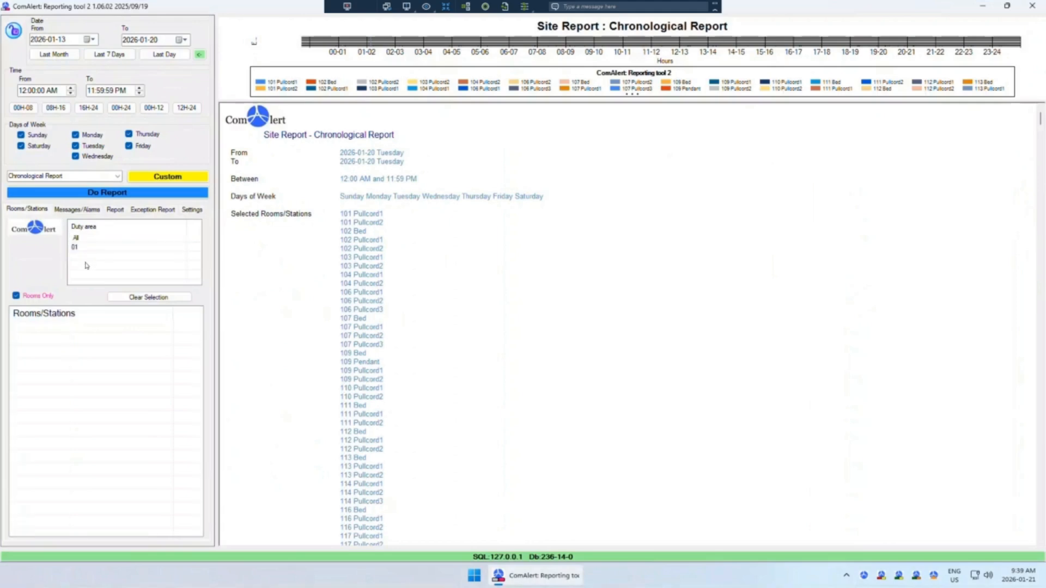
pyautogui.click(86, 249)
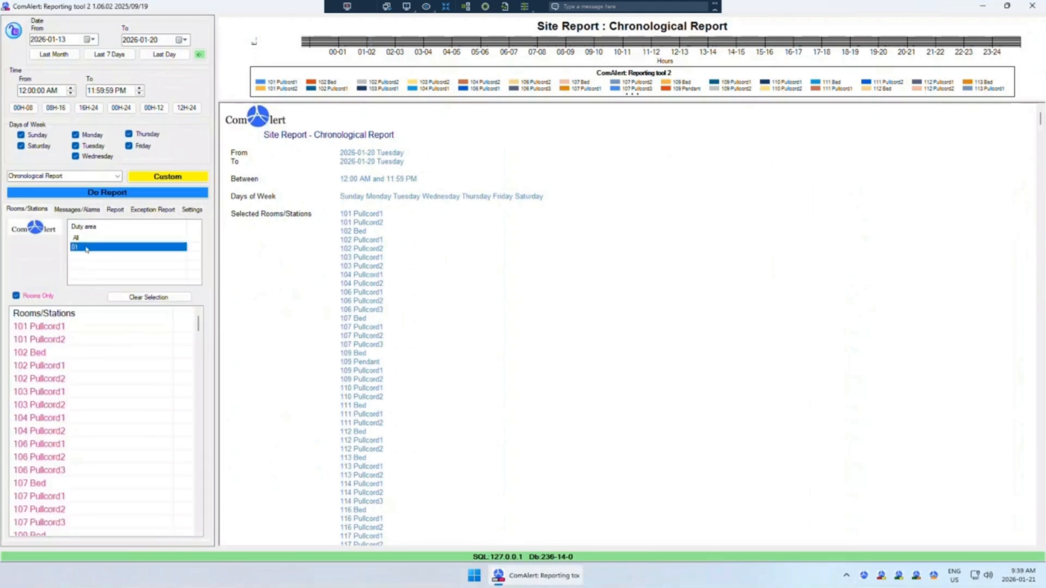
pyautogui.click(89, 239)
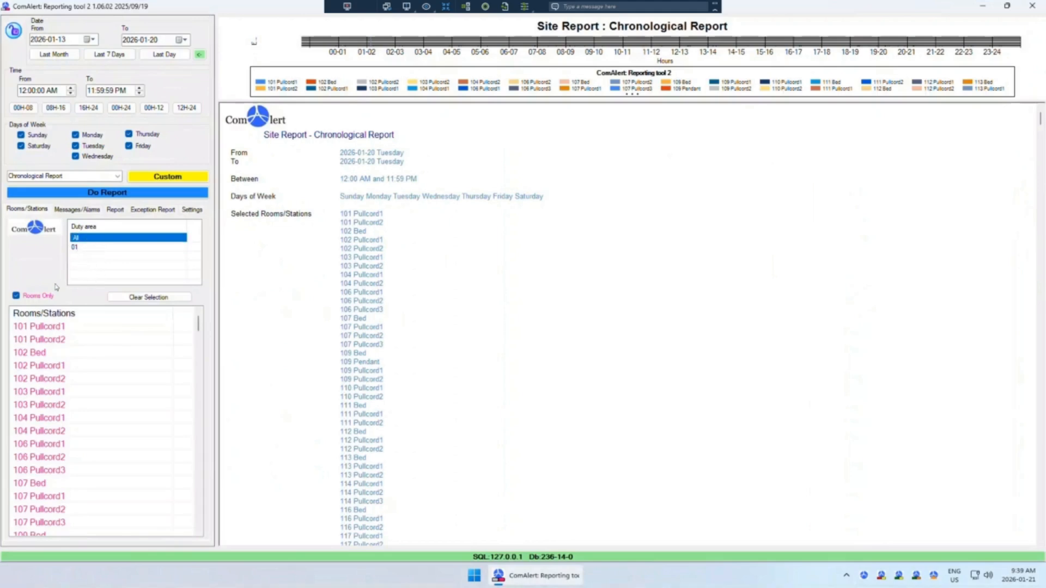
# - Turn off the Rooms Only filter for the station list and turn it back on
pyautogui.click(16, 296)
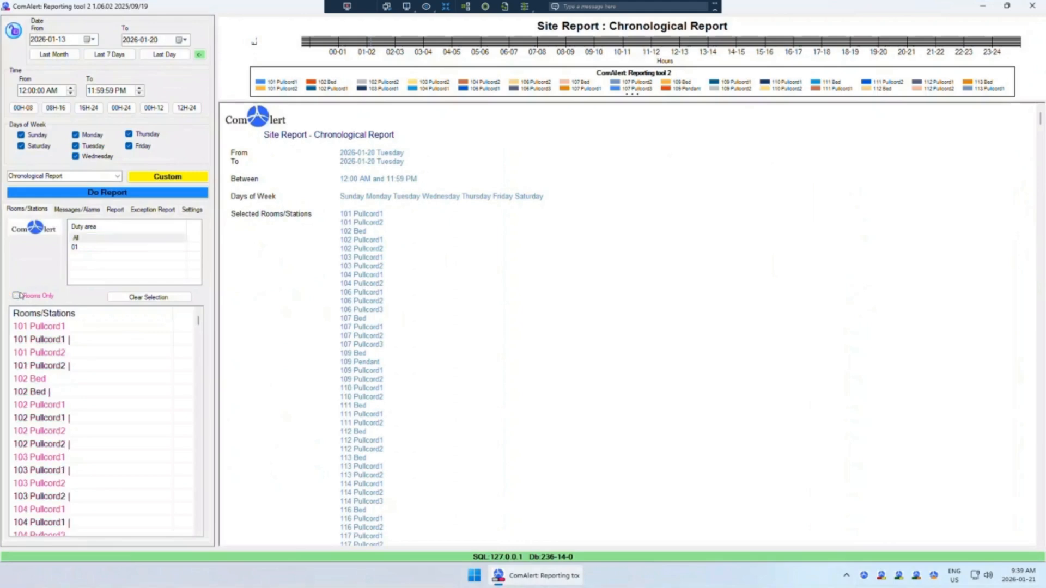
pyautogui.click(16, 296)
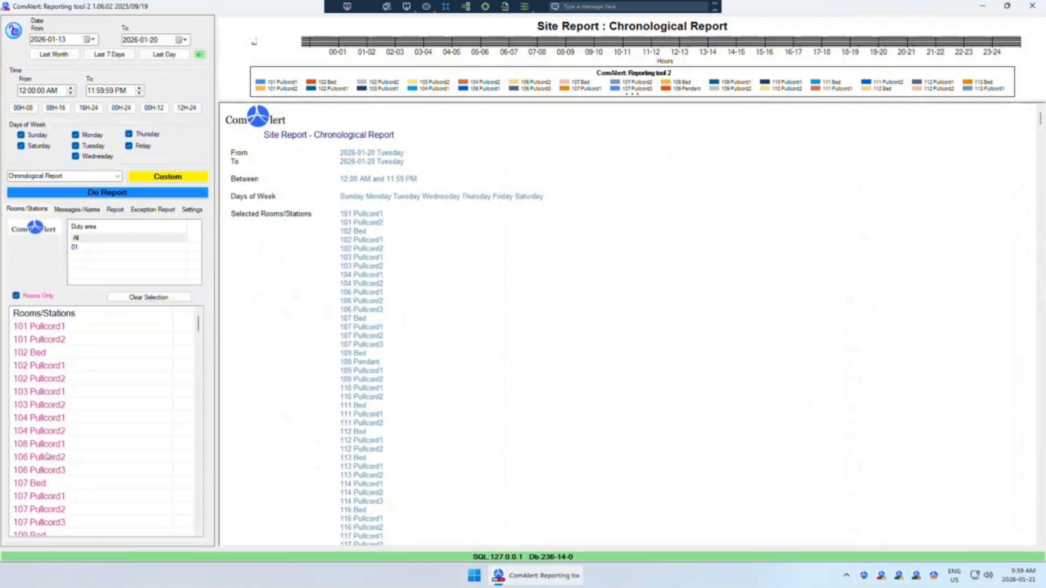
# - Choose the All duty area, the last 7 days and the Chronological Report type
pyautogui.click(82, 238)
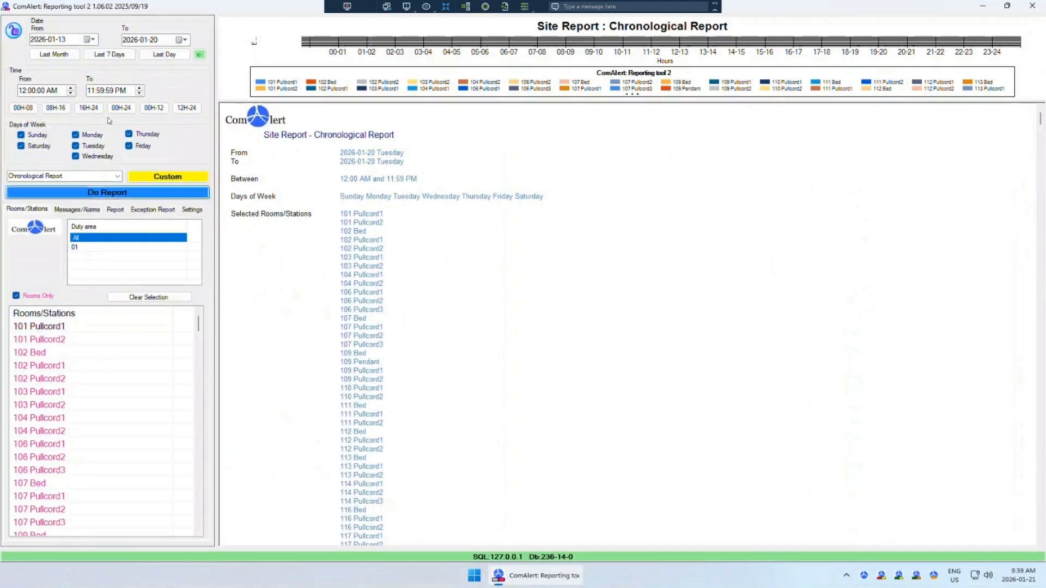
pyautogui.click(102, 55)
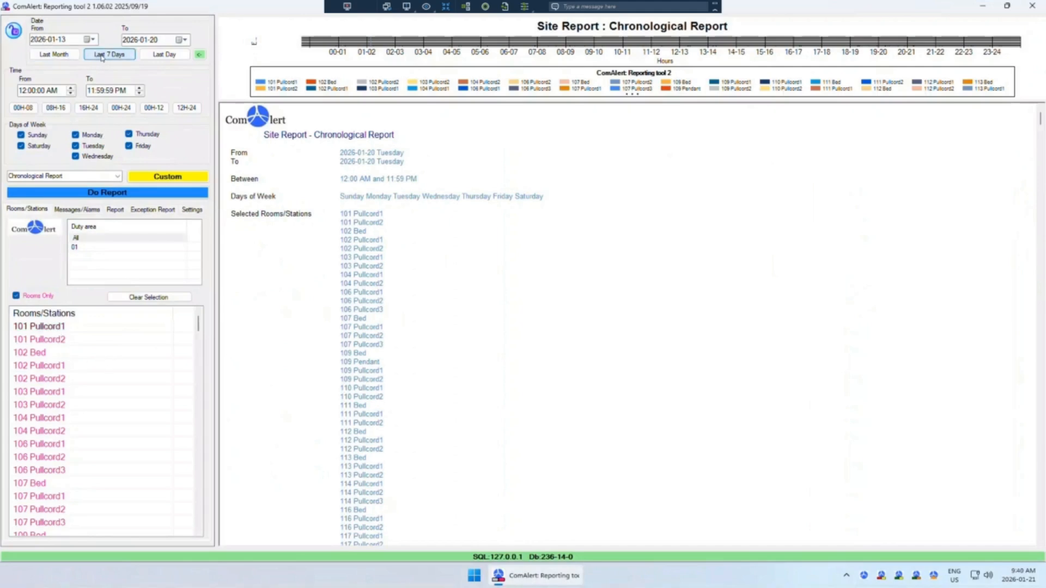
pyautogui.click(50, 177)
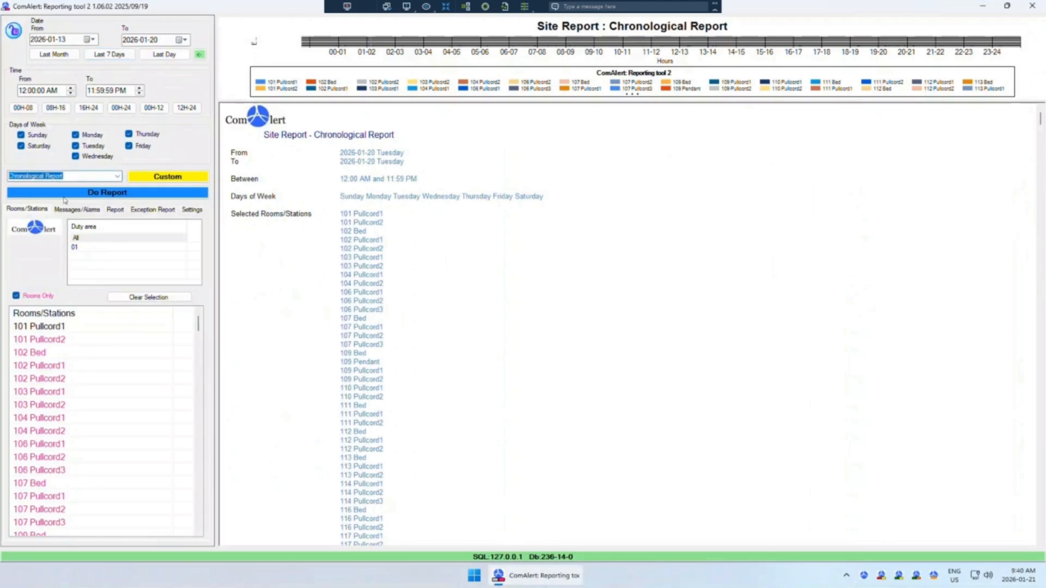
# - Select several stations one at a time in the Rooms/Stations list
pyautogui.click(45, 327)
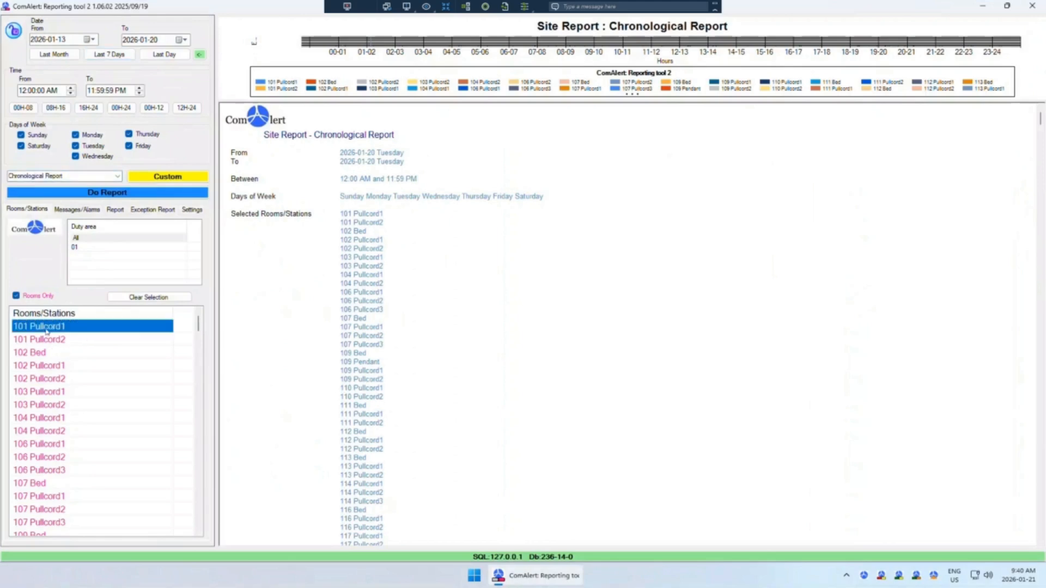
pyautogui.click(47, 343)
pyautogui.click(49, 380)
pyautogui.click(48, 434)
pyautogui.click(48, 457)
pyautogui.click(46, 421)
pyautogui.click(47, 395)
# - Select multiple non-adjacent stations together, including 101 Pullcord1, 101 Pullcord2, 102 Pullcord1, 103 Pullcord1, 104 Pullcord2, 106 Pullcord1, 106 Pullcord3 and 107 Pullcord2
pyautogui.click(52, 329)
pyautogui.keyDown('ctrl'); pyautogui.click(60, 340); pyautogui.keyUp('ctrl')
pyautogui.keyDown('ctrl'); pyautogui.click(55, 392); pyautogui.keyUp('ctrl')
pyautogui.keyDown('ctrl'); pyautogui.click(53, 431); pyautogui.keyUp('ctrl')
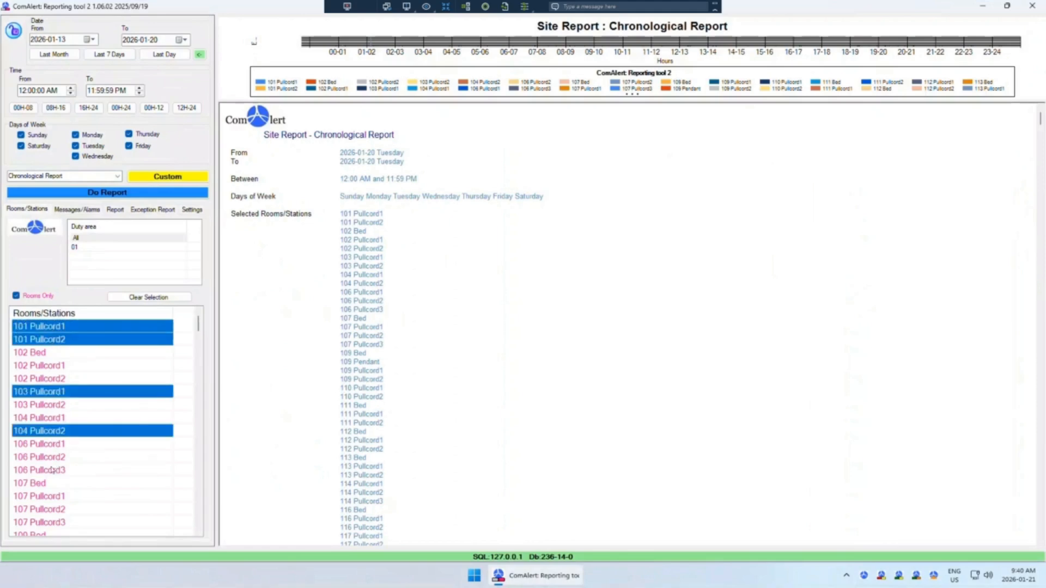
pyautogui.keyDown('ctrl'); pyautogui.click(53, 469); pyautogui.keyUp('ctrl')
pyautogui.keyDown('ctrl'); pyautogui.click(51, 511); pyautogui.keyUp('ctrl')
pyautogui.keyDown('ctrl'); pyautogui.click(56, 444); pyautogui.keyUp('ctrl')
pyautogui.keyDown('ctrl'); pyautogui.click(48, 366); pyautogui.keyUp('ctrl')
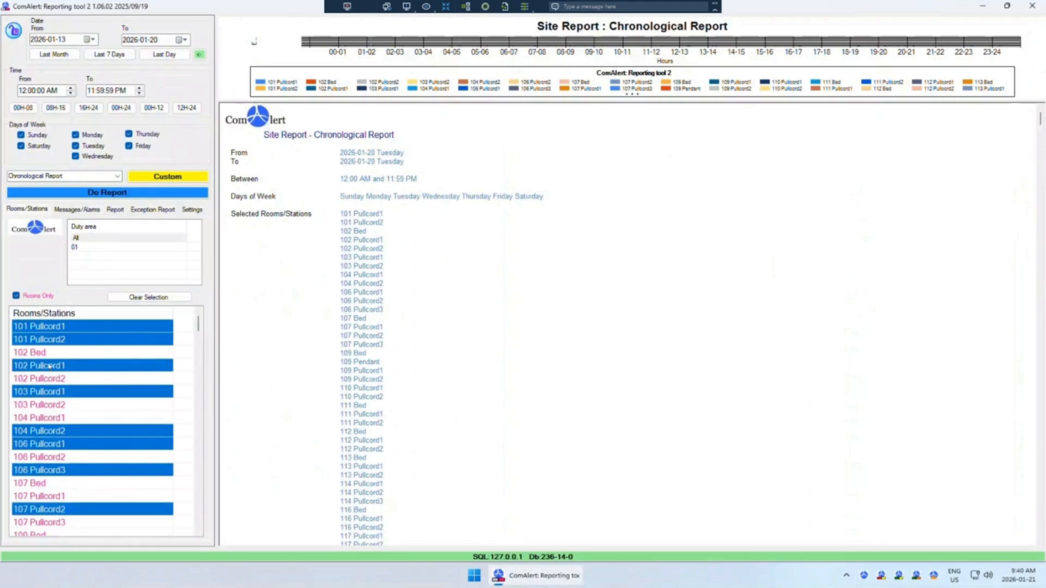
pyautogui.keyDown('ctrl'); pyautogui.click(47, 355); pyautogui.keyUp('ctrl')
# - Select the continuous range of stations from 101 Pullcord2 through 107 Pullcord3
pyautogui.click(70, 379)
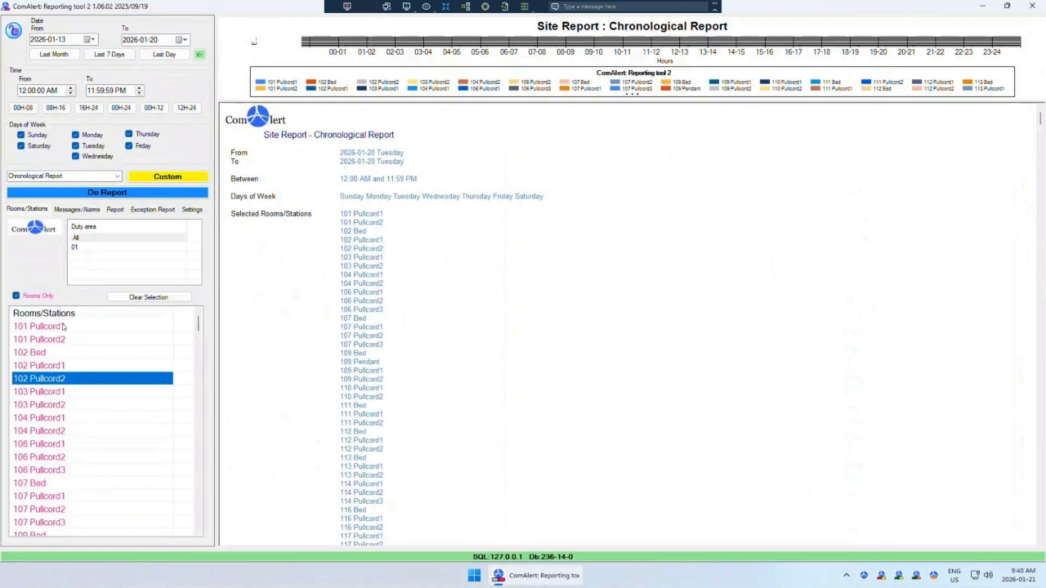
pyautogui.click(53, 340)
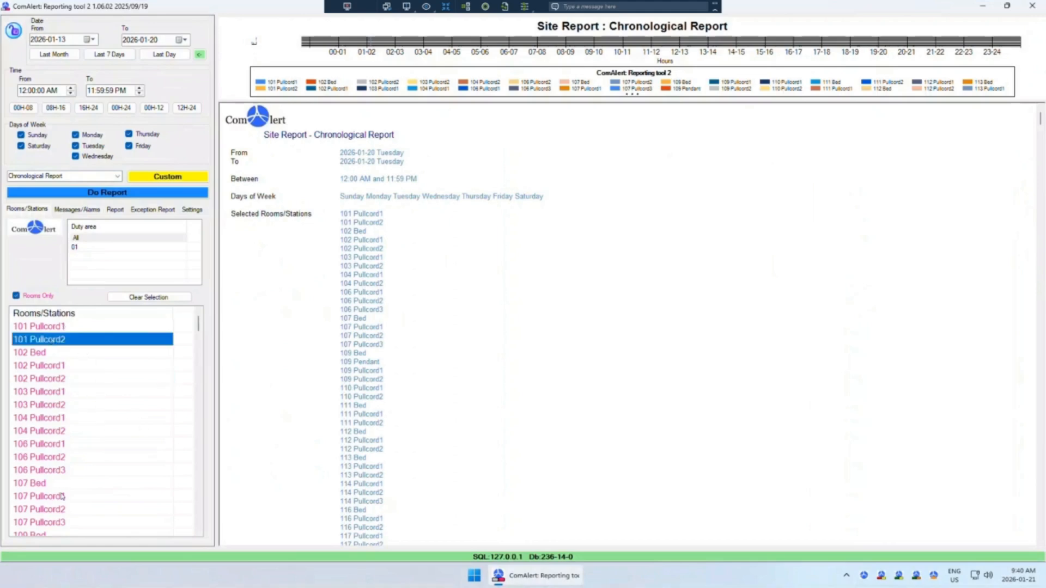
pyautogui.keyDown('shift'); pyautogui.click(56, 523); pyautogui.keyUp('shift')
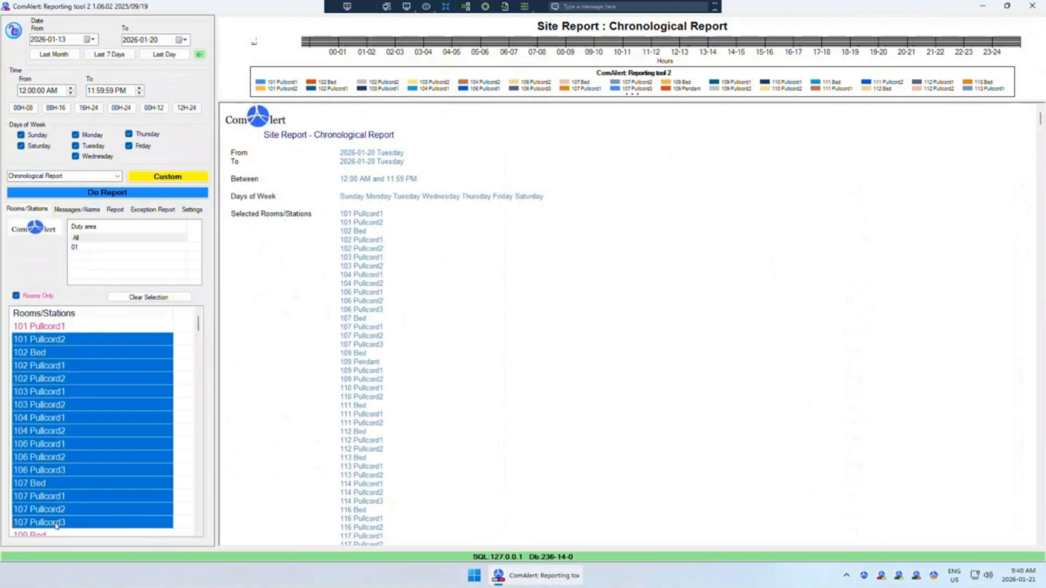
# - Replace the range selection by highlighting individual stations one by one
pyautogui.click(117, 423)
pyautogui.click(84, 384)
pyautogui.click(76, 431)
pyautogui.click(73, 475)
pyautogui.click(69, 414)
pyautogui.click(67, 367)
pyautogui.click(73, 406)
pyautogui.click(93, 459)
pyautogui.click(76, 403)
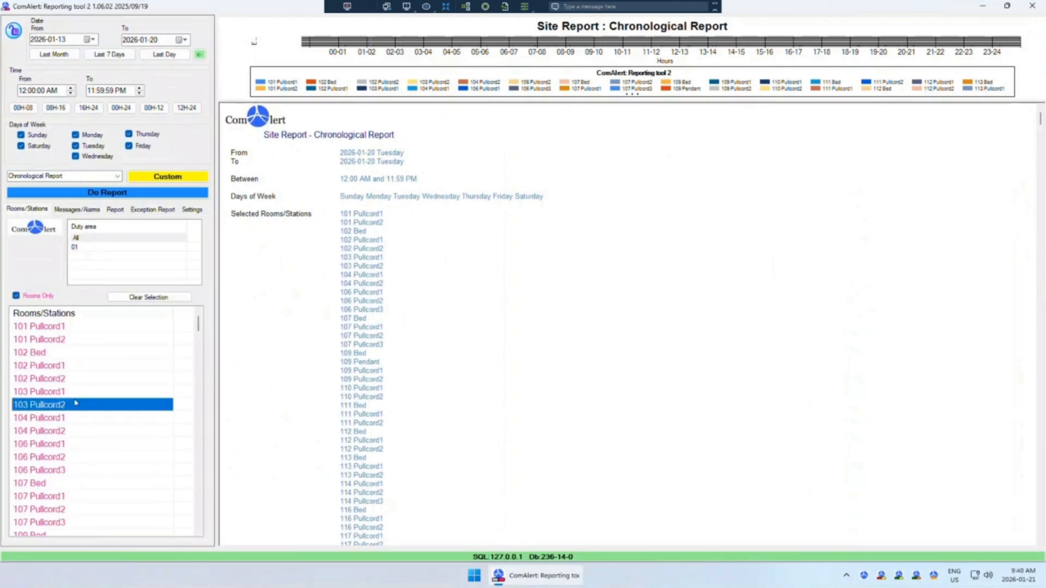
pyautogui.click(91, 380)
# - Select every station from 101 Pullcord1 through Stair Well 6 Exit Door and generate the chronological report
pyautogui.click(60, 329)
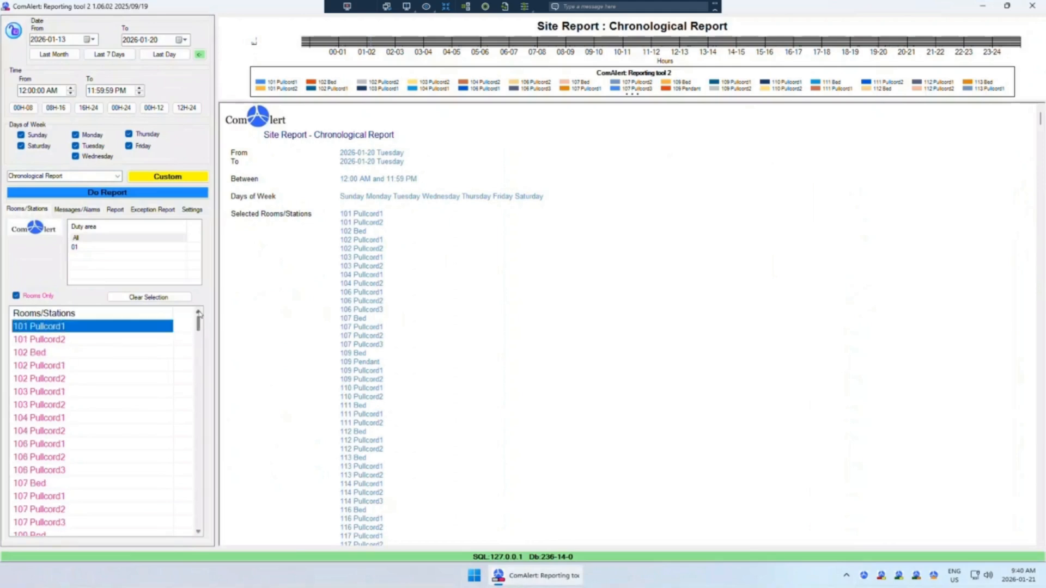
pyautogui.moveTo(200, 324); pyautogui.dragTo(197, 530)
pyautogui.keyDown('shift'); pyautogui.click(65, 523); pyautogui.keyUp('shift')
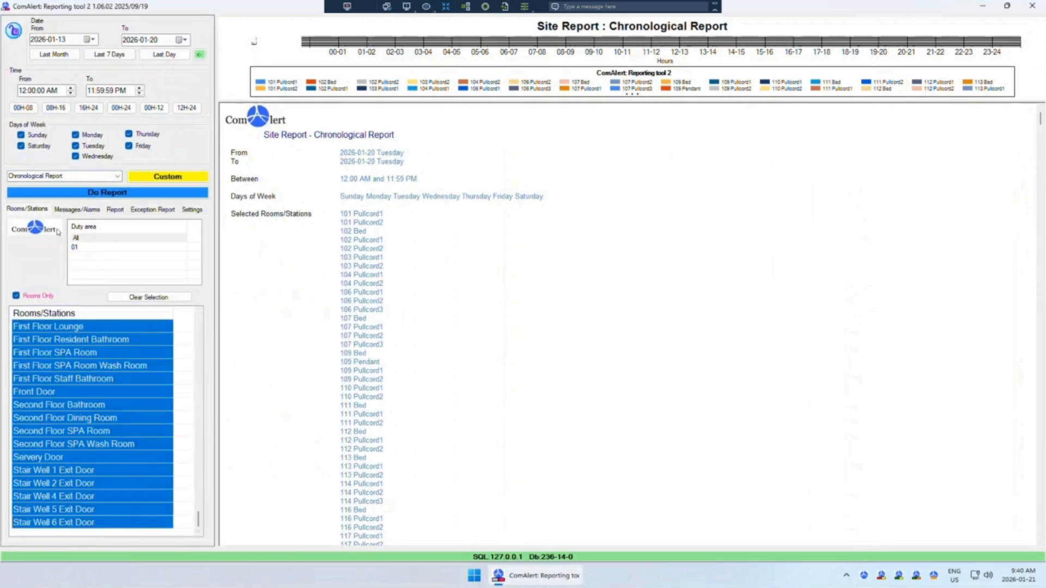
pyautogui.click(117, 192)
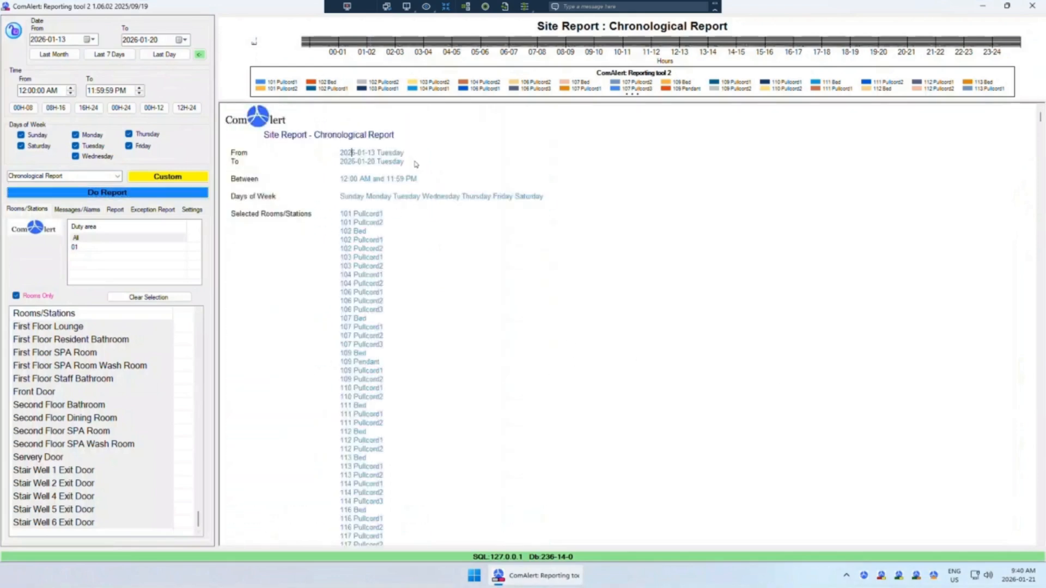
# - Examine the generated report's dates, selected stations and time-ordered call entries
pyautogui.scroll(-2, 358, 300)
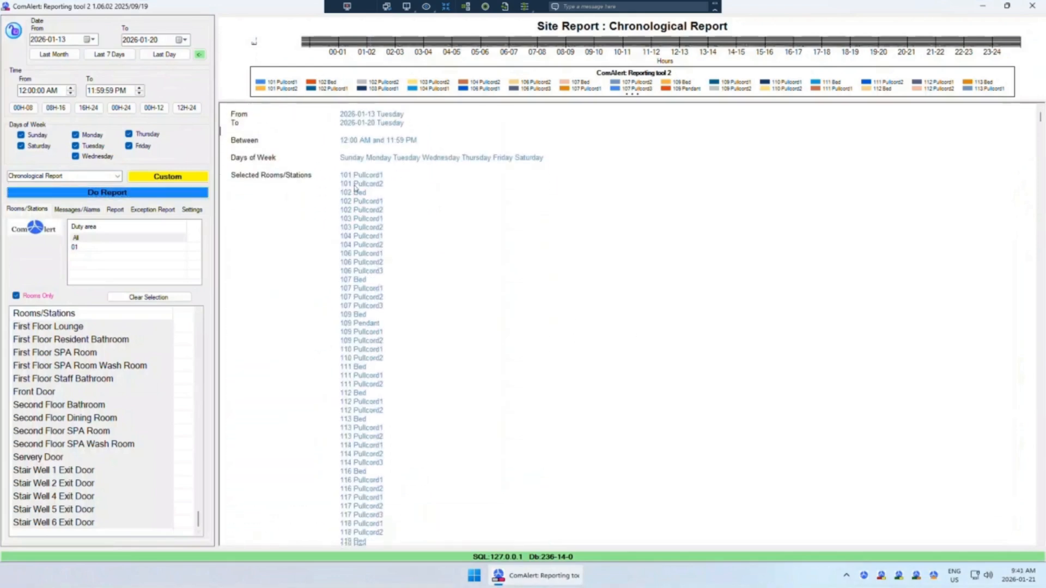
pyautogui.moveTo(1041, 117); pyautogui.dragTo(1033, 171)
pyautogui.scroll(-10, 304, 438)
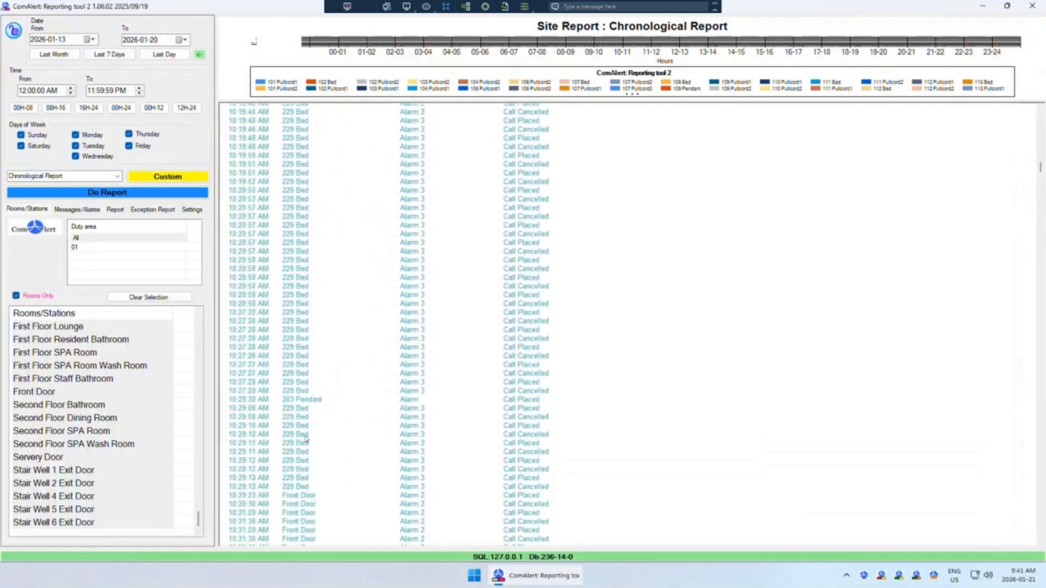
pyautogui.scroll(-15, 357, 416)
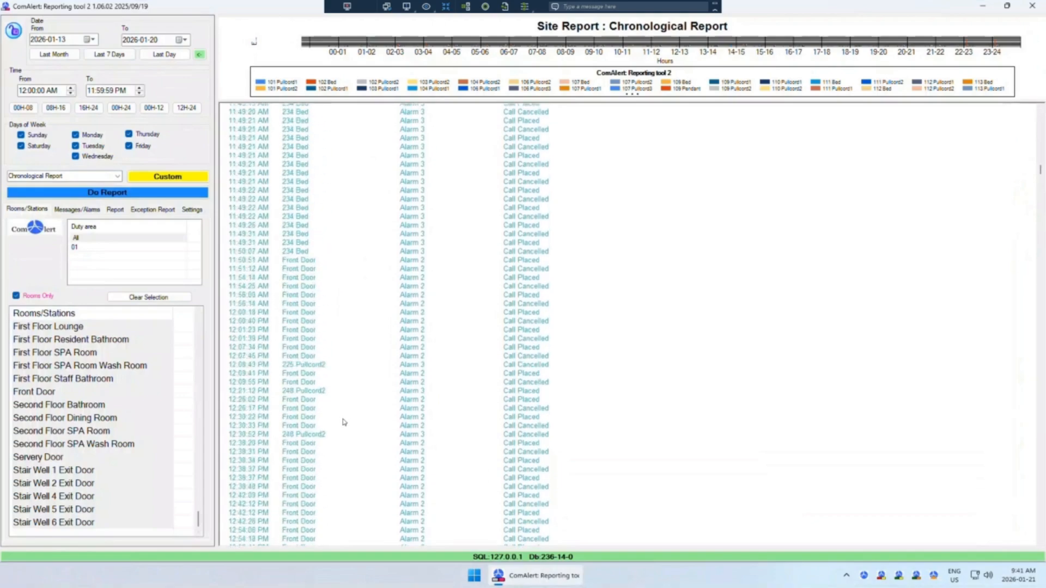
pyautogui.scroll(-15, 388, 426)
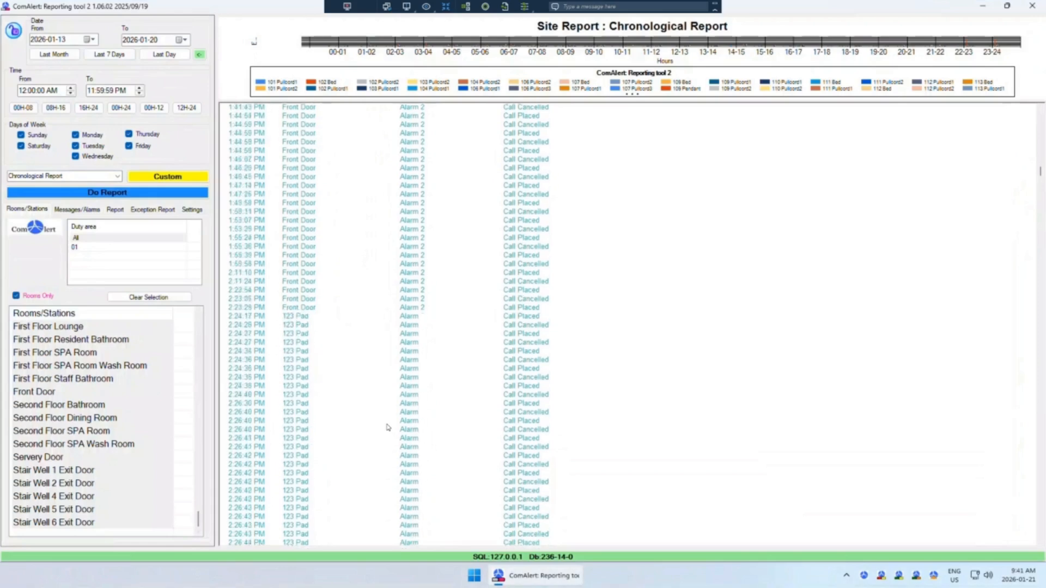
# - Examine the afternoon call entries and highlight the first call-placed and call-cancelled pair for 225 Pullcord2
pyautogui.scroll(-15, 388, 426)
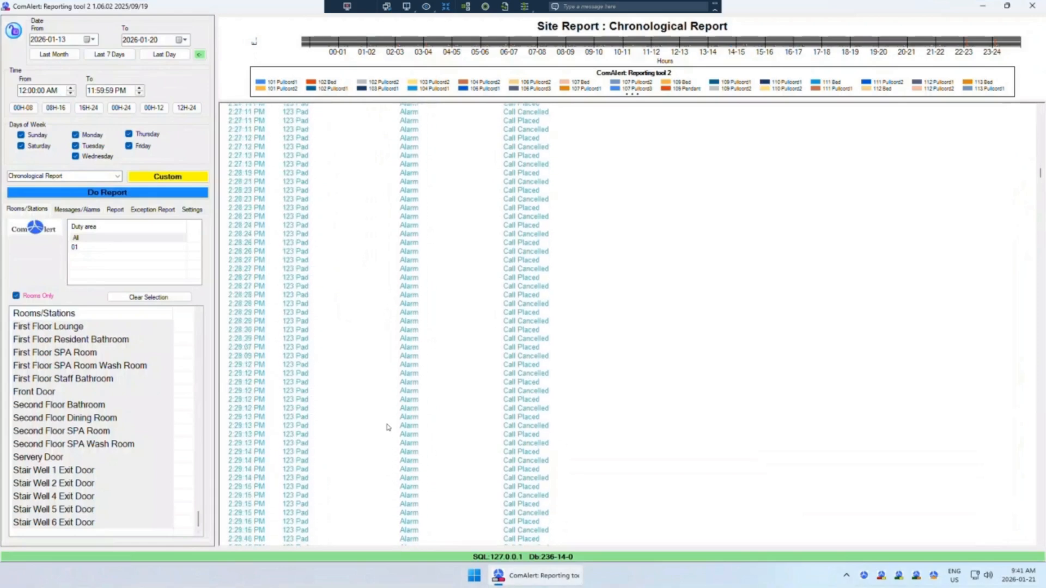
pyautogui.scroll(-15, 388, 427)
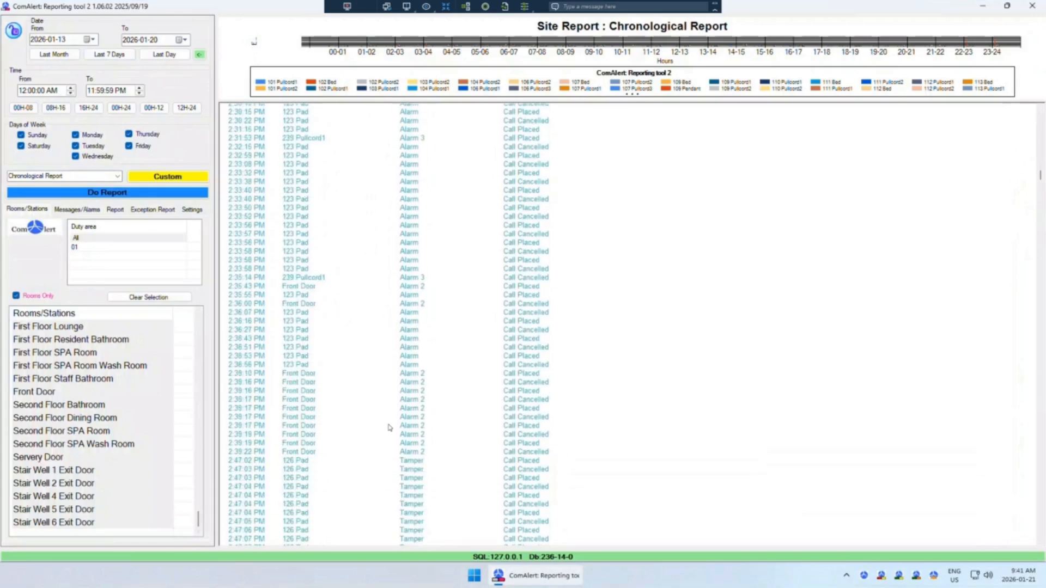
pyautogui.scroll(-15, 362, 338)
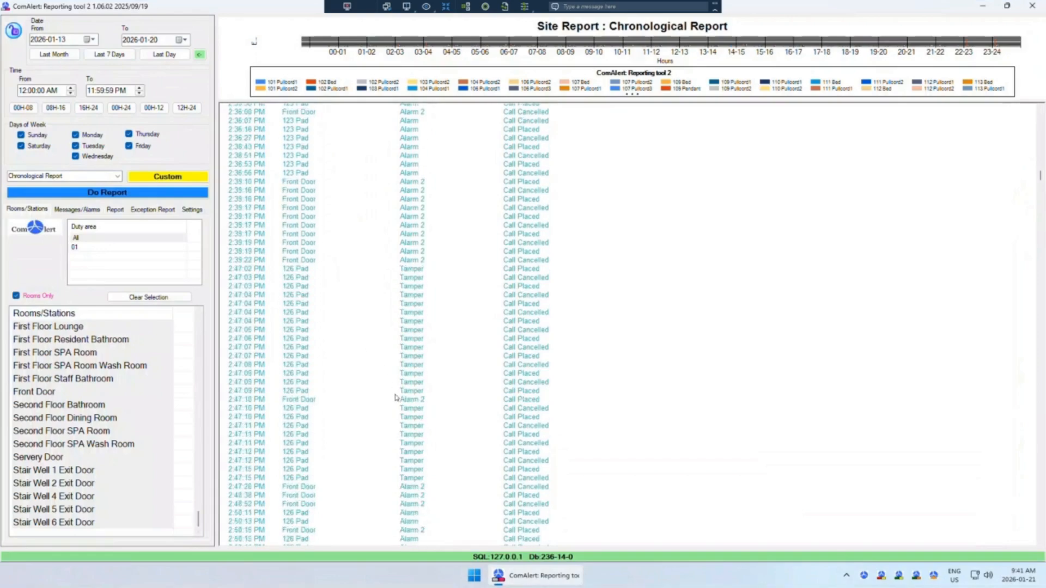
pyautogui.scroll(-15, 391, 395)
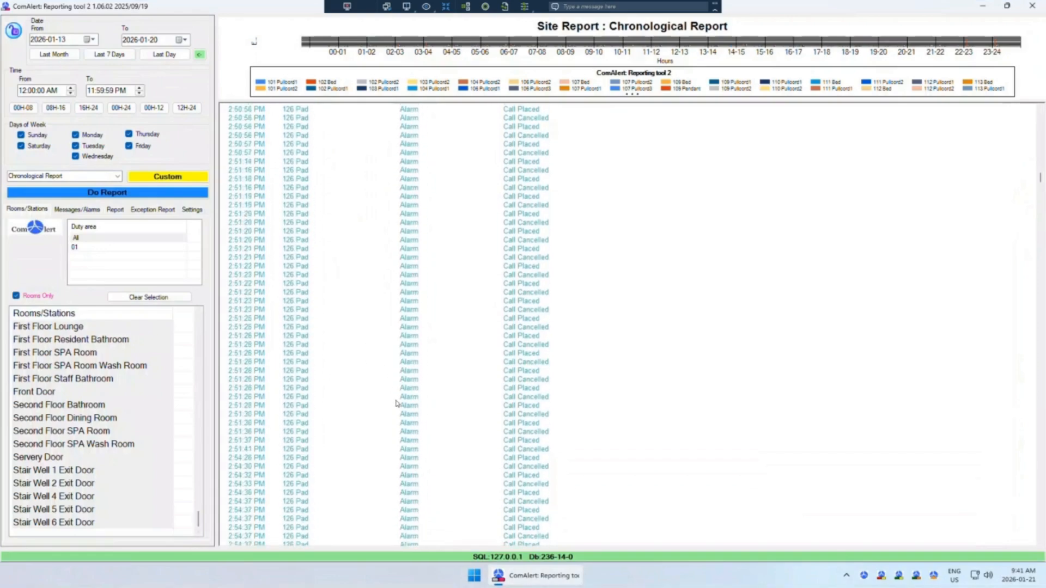
pyautogui.scroll(-15, 370, 404)
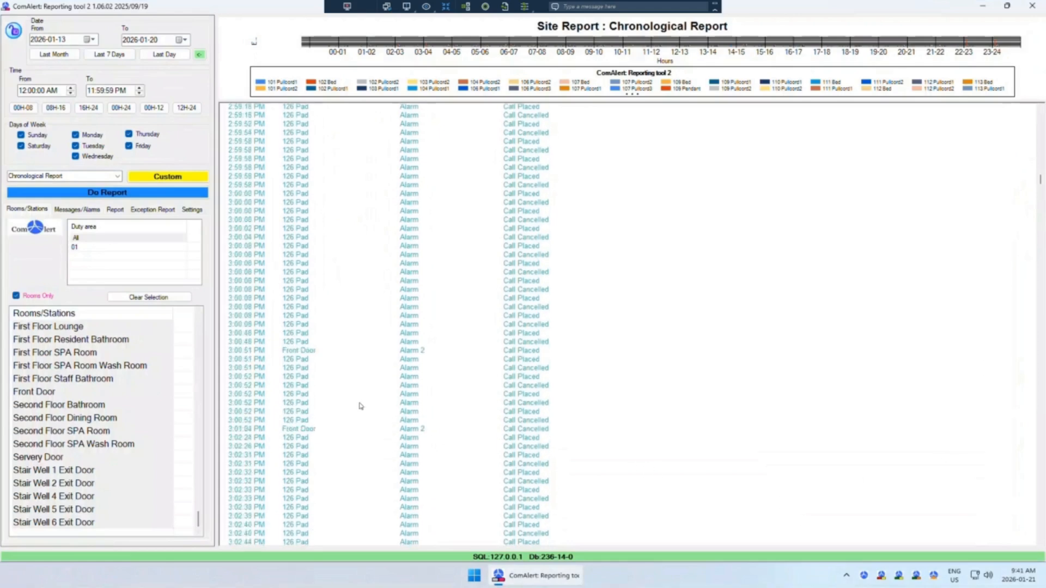
pyautogui.scroll(8, 371, 404)
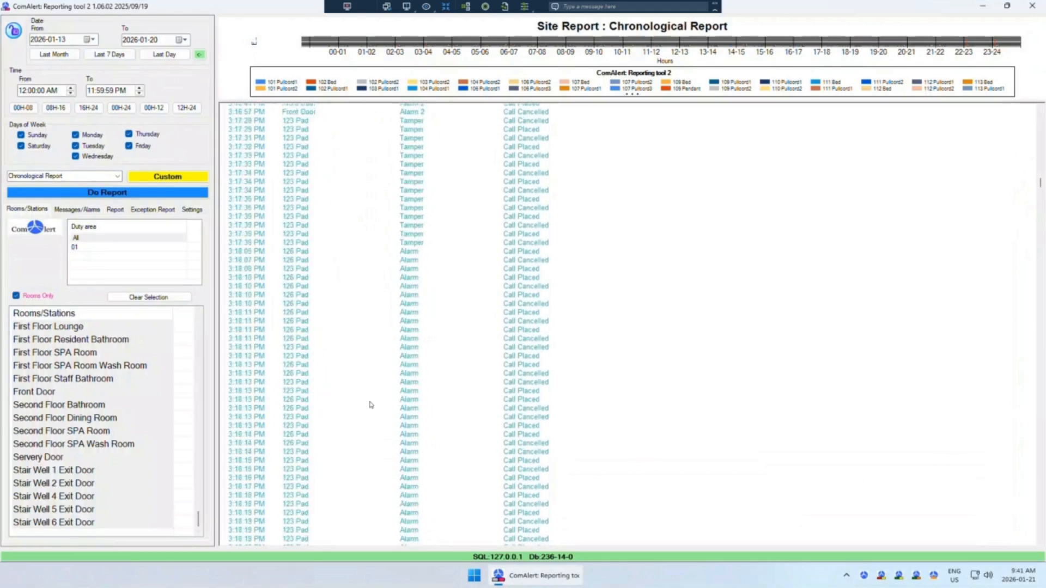
pyautogui.scroll(-4, 336, 433)
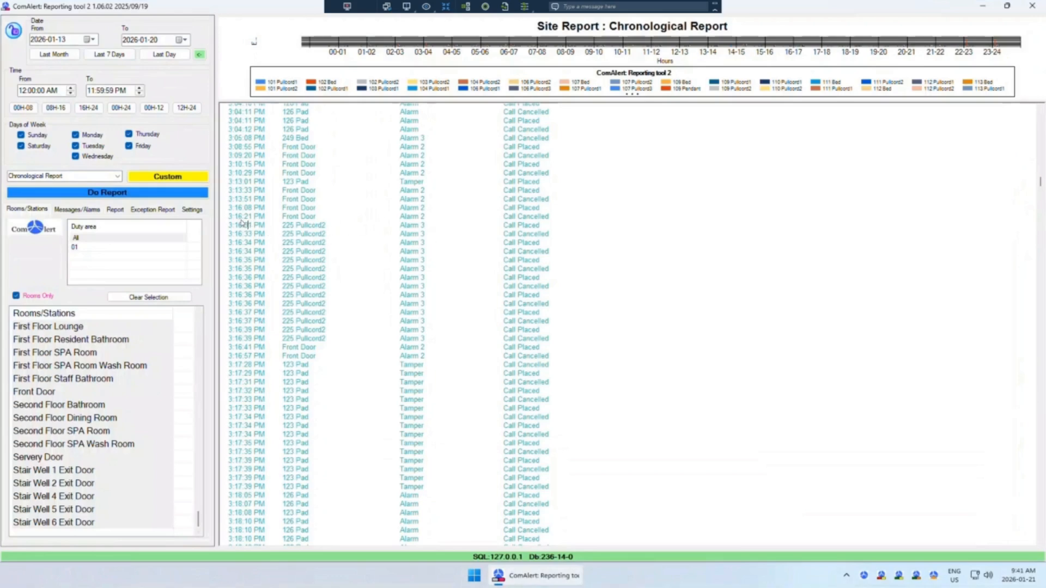
pyautogui.moveTo(544, 229); pyautogui.dragTo(241, 228)
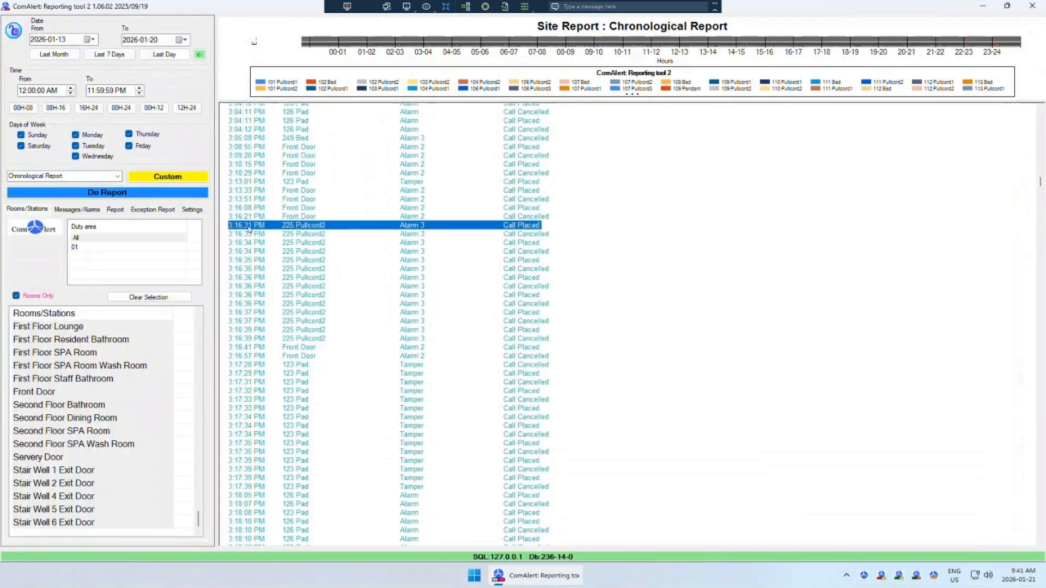
pyautogui.moveTo(550, 236); pyautogui.dragTo(256, 235)
pyautogui.click(286, 295)
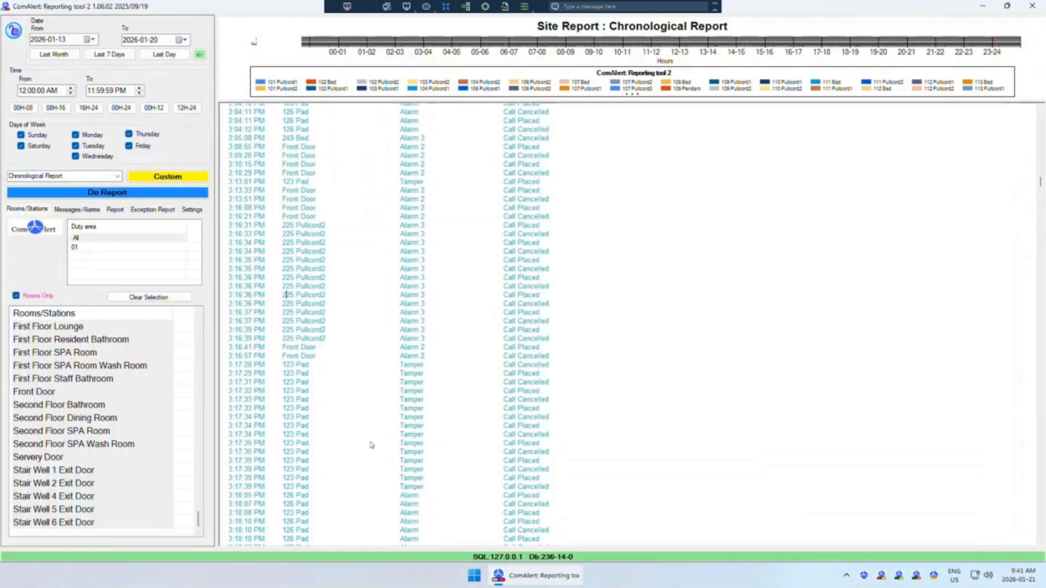
# - Jump far ahead in the report and highlight the 243 Pendant call-placed entry at 6:36:23 AM and its cancellation
pyautogui.scroll(-6, 339, 399)
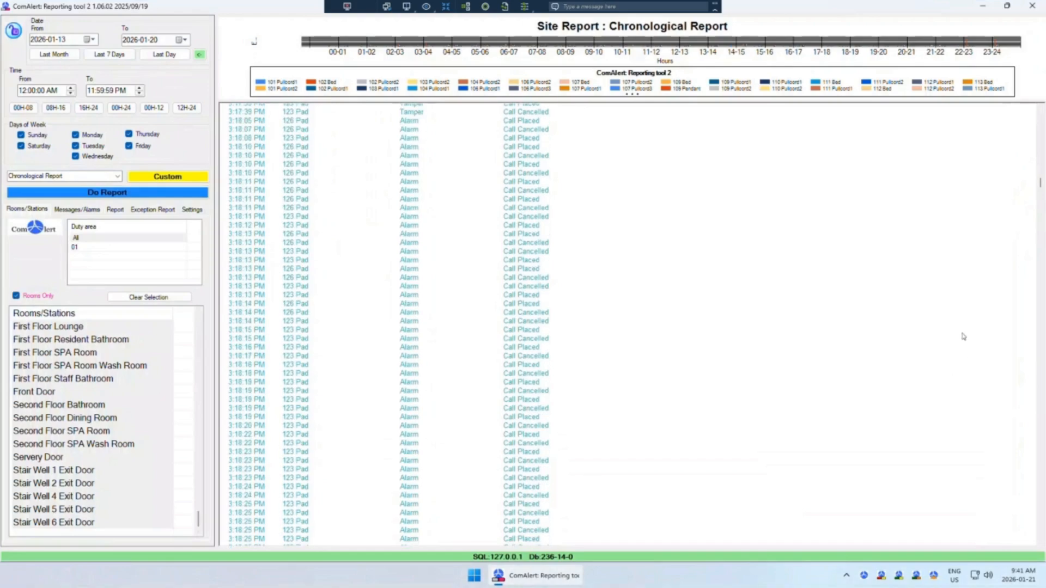
pyautogui.moveTo(1041, 184); pyautogui.dragTo(1034, 245)
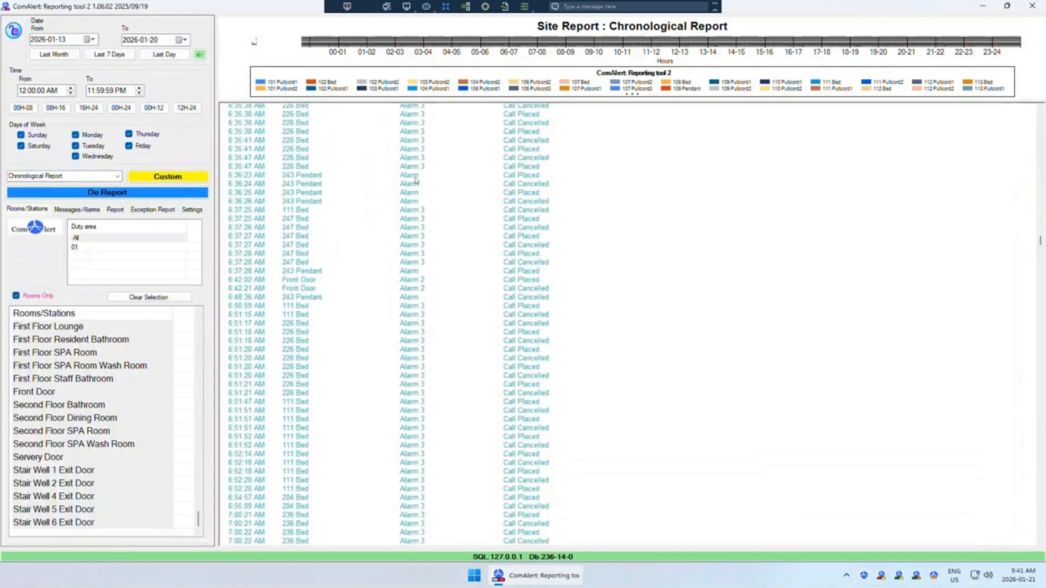
pyautogui.click(251, 177)
pyautogui.scroll(1, 277, 233)
pyautogui.scroll(4, 277, 233)
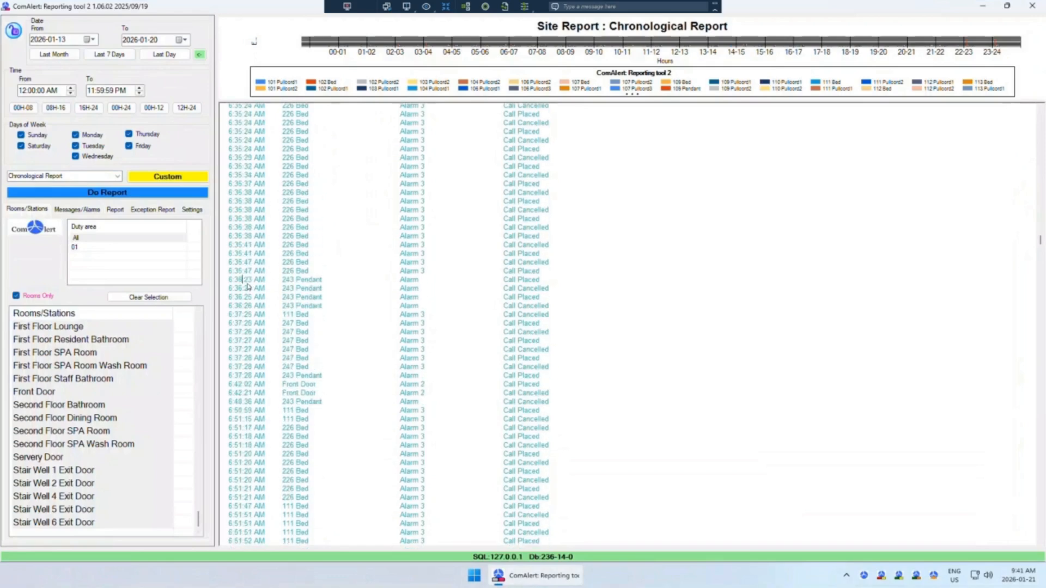
pyautogui.moveTo(283, 283); pyautogui.dragTo(322, 283)
pyautogui.moveTo(537, 283); pyautogui.dragTo(503, 283)
pyautogui.moveTo(266, 290); pyautogui.dragTo(256, 289)
# - Find the 243 Pendant call placed at 10:48:27 AM and highlight its placed and cancelled entries to compare their times
pyautogui.scroll(-15, 296, 381)
pyautogui.scroll(-15, 292, 436)
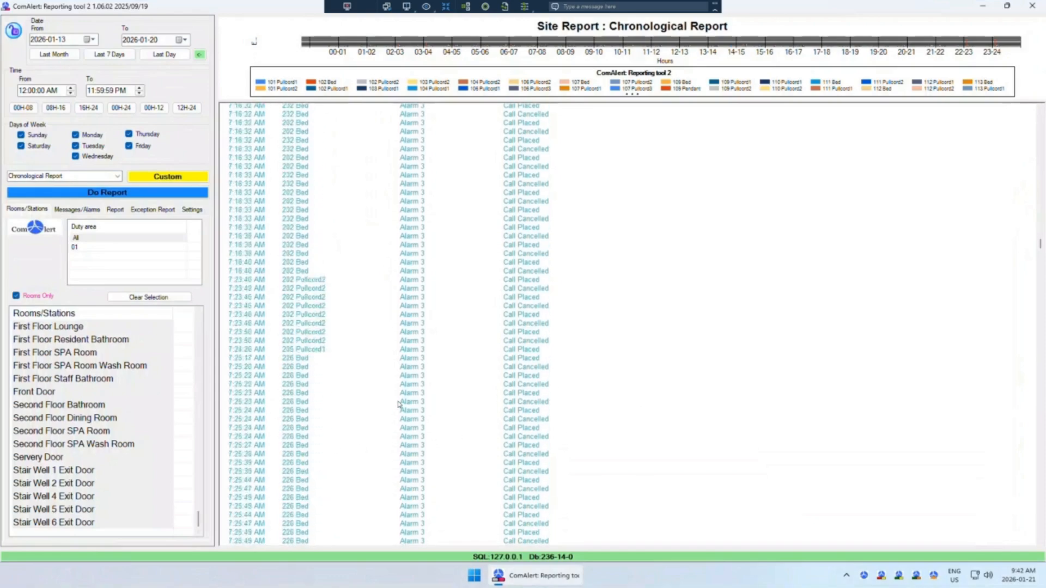
pyautogui.scroll(-12, 297, 447)
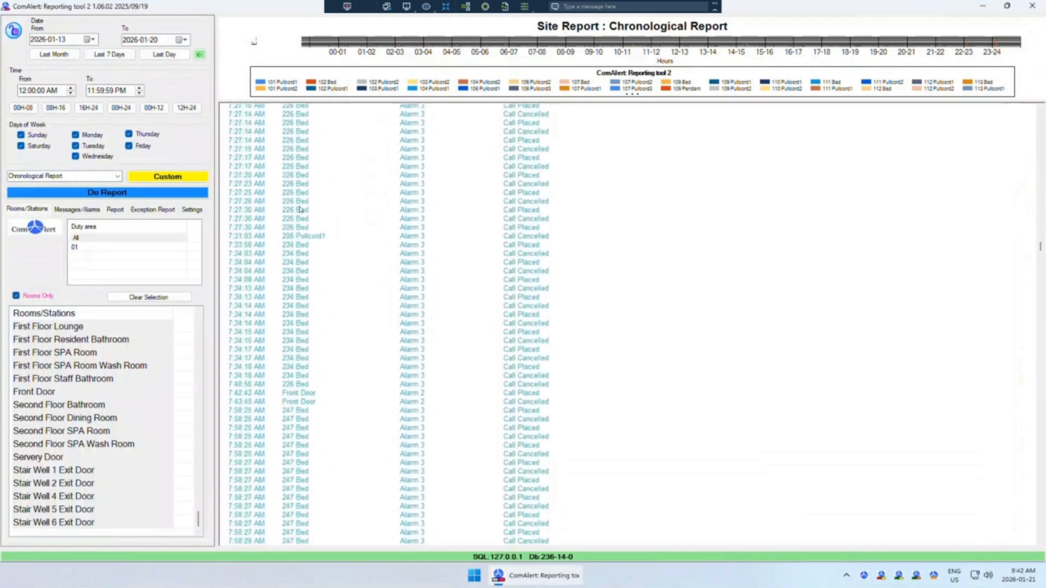
pyautogui.scroll(-10, 334, 413)
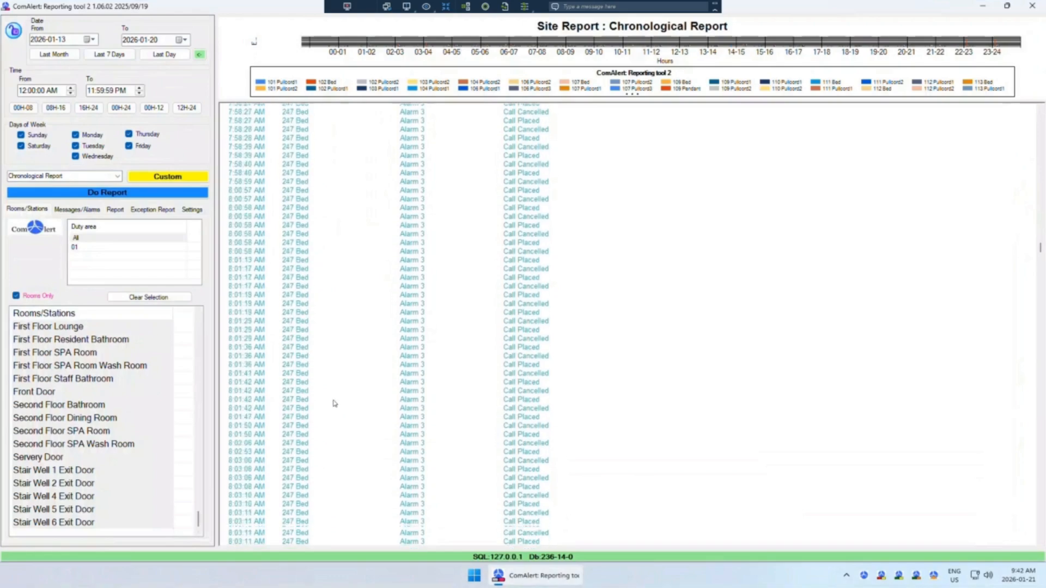
pyautogui.scroll(-15, 333, 412)
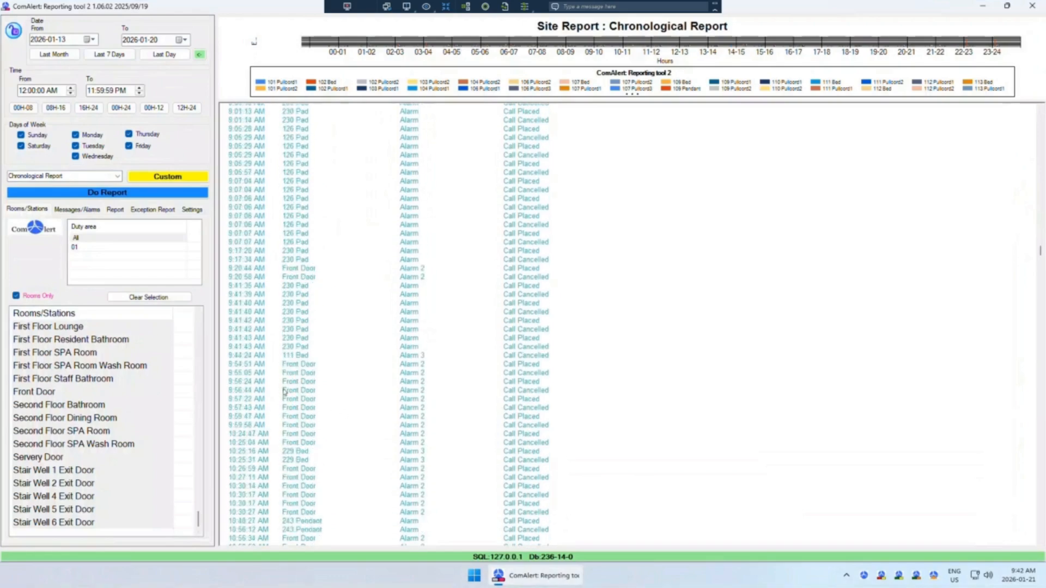
pyautogui.scroll(-7, 286, 409)
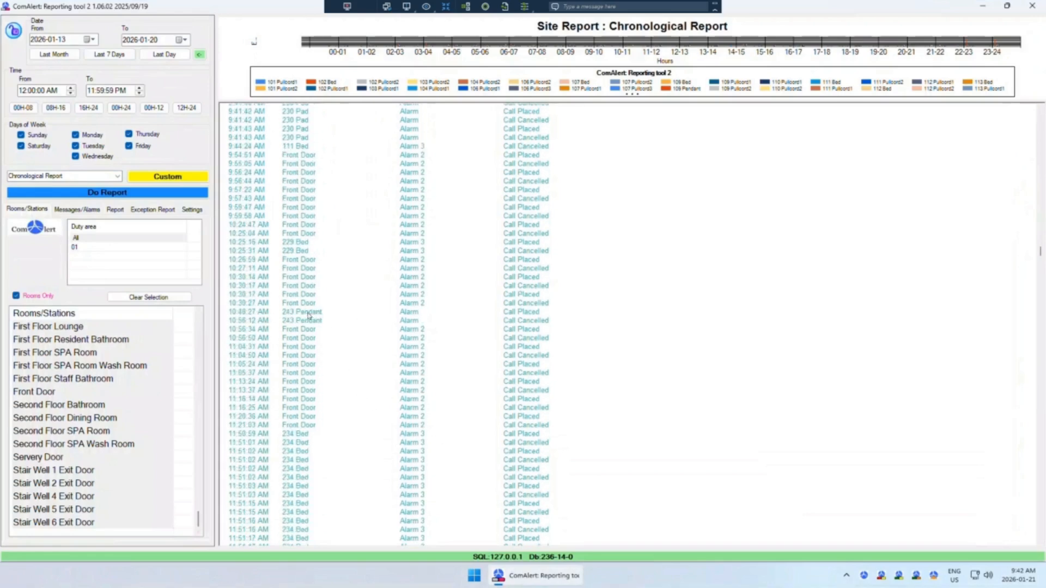
pyautogui.moveTo(229, 313); pyautogui.dragTo(328, 317)
pyautogui.moveTo(545, 314); pyautogui.dragTo(488, 315)
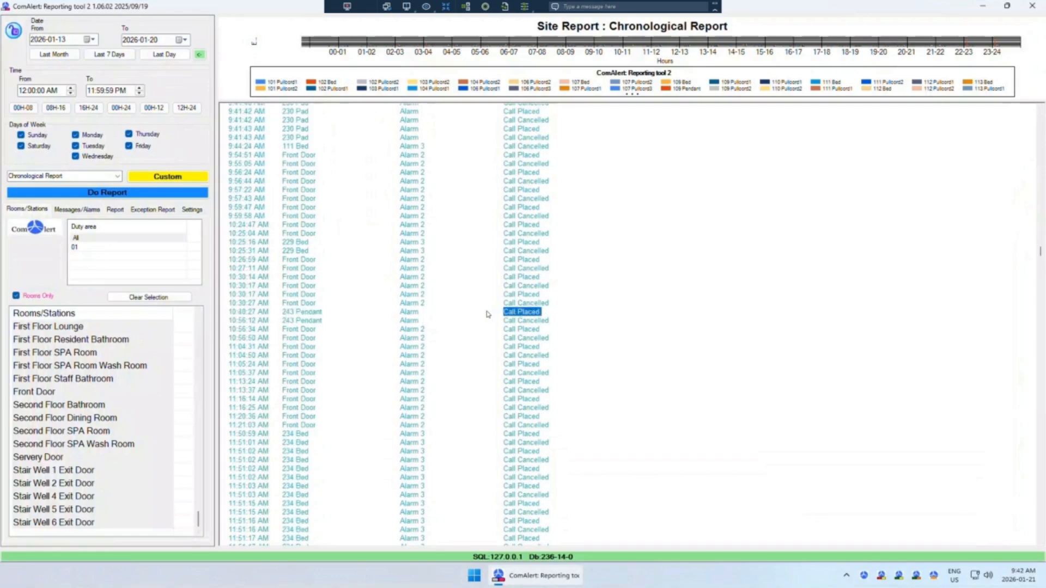
pyautogui.click(244, 322)
pyautogui.moveTo(231, 325); pyautogui.dragTo(524, 328)
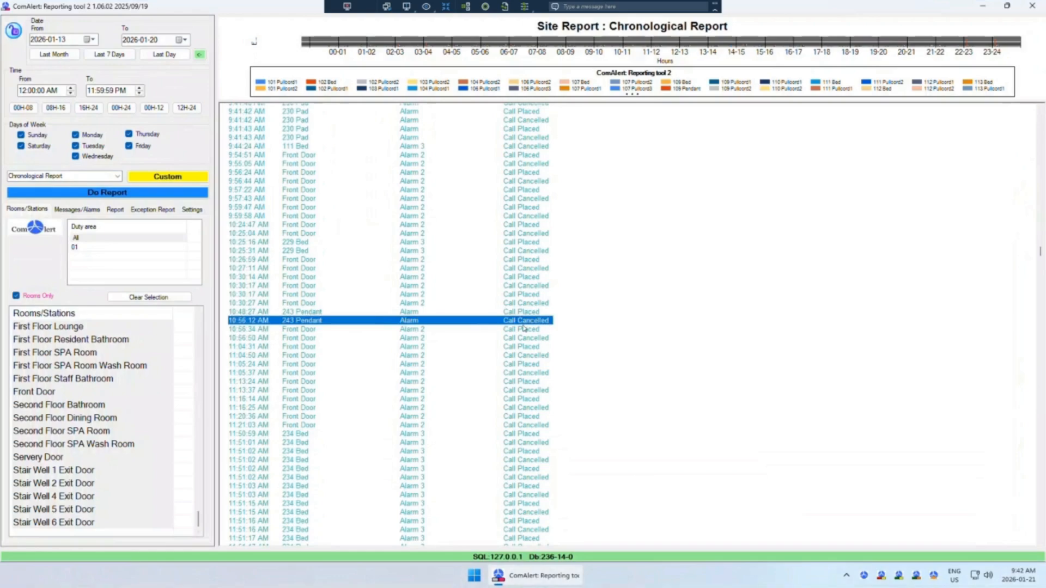
pyautogui.click(264, 312)
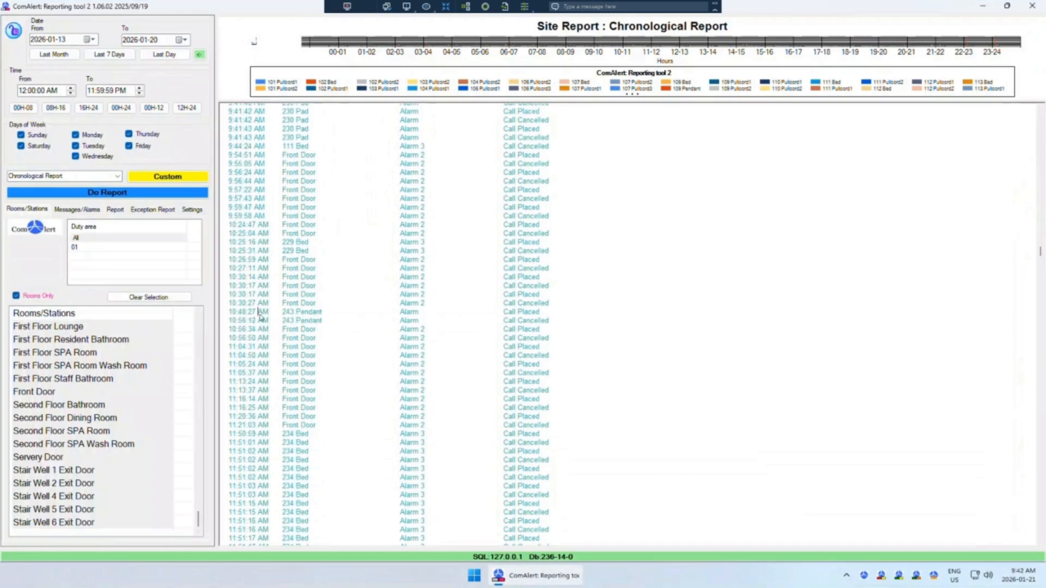
# - Find the 239 Pullcord1 call placed at 12:57:59 PM and highlight its placed and cancelled entries
pyautogui.scroll(-13, 364, 420)
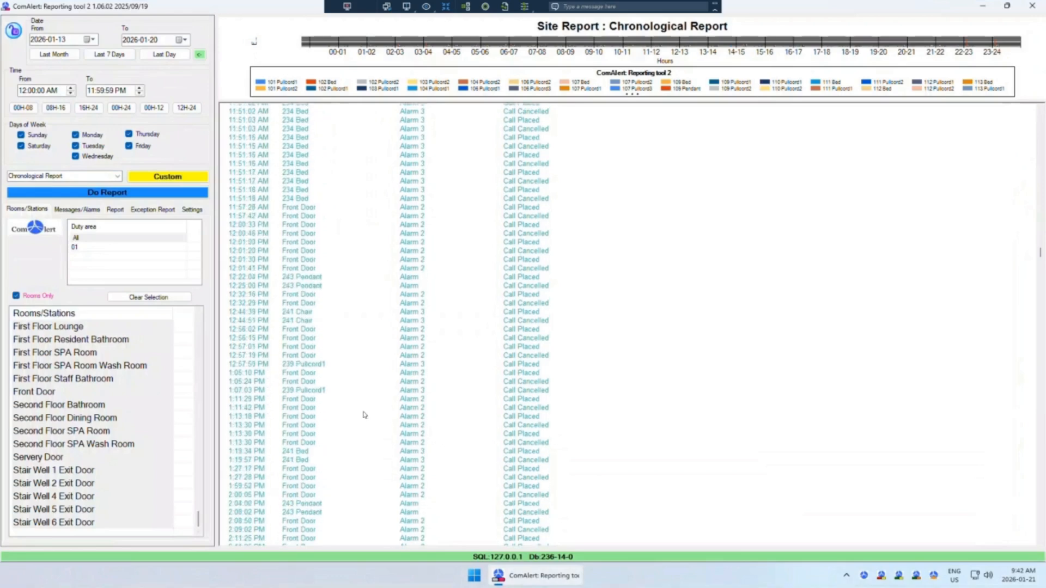
pyautogui.scroll(-8, 336, 338)
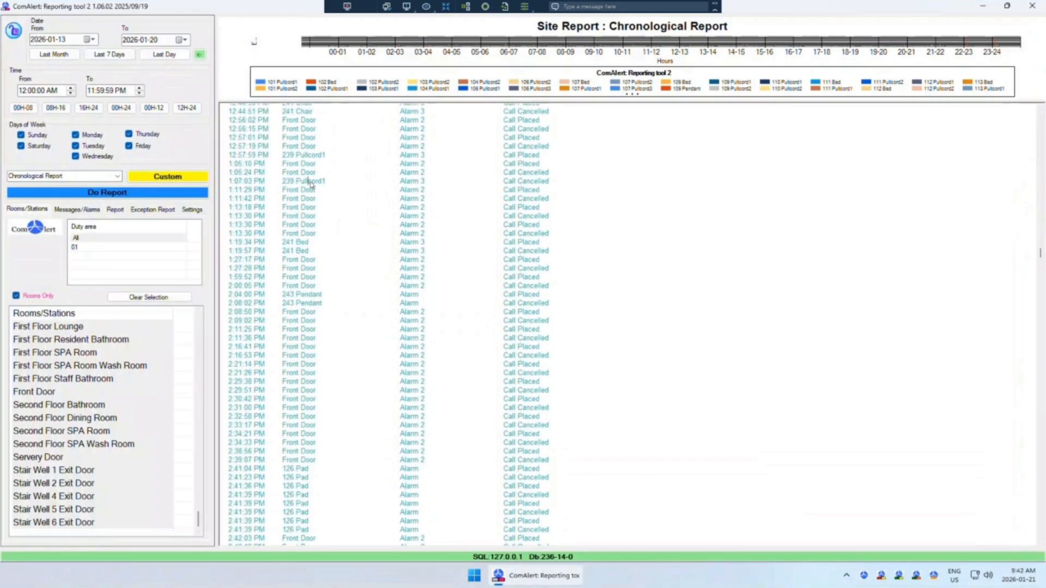
pyautogui.click(255, 182)
pyautogui.moveTo(328, 157); pyautogui.dragTo(229, 158)
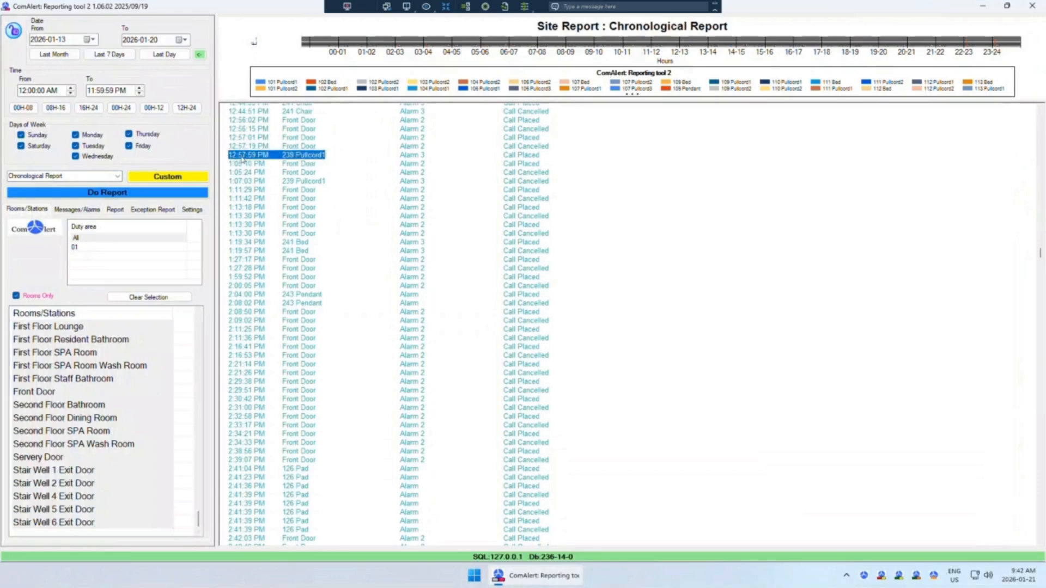
pyautogui.moveTo(541, 158); pyautogui.dragTo(501, 158)
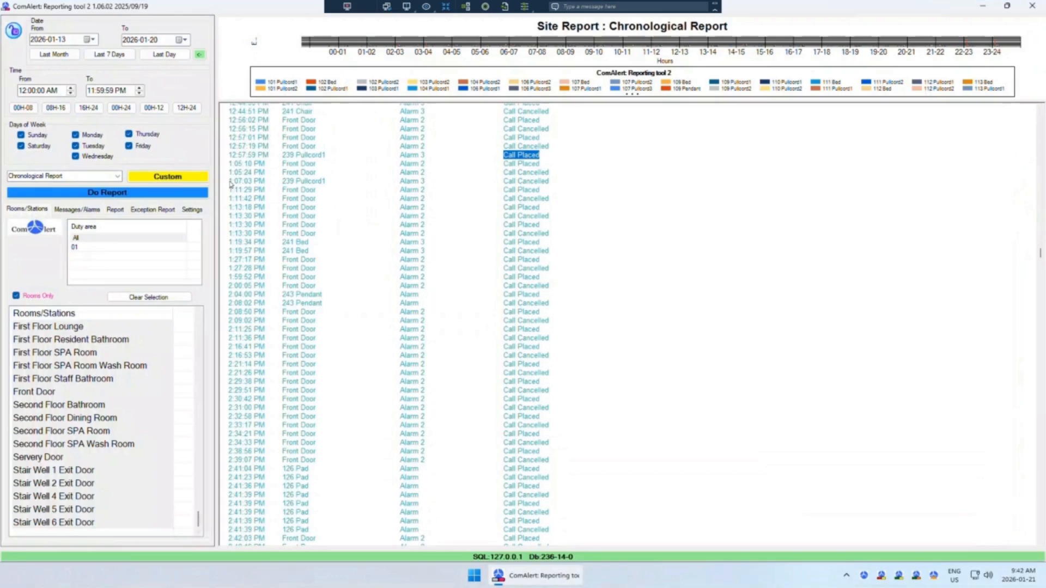
pyautogui.moveTo(229, 182); pyautogui.dragTo(276, 187)
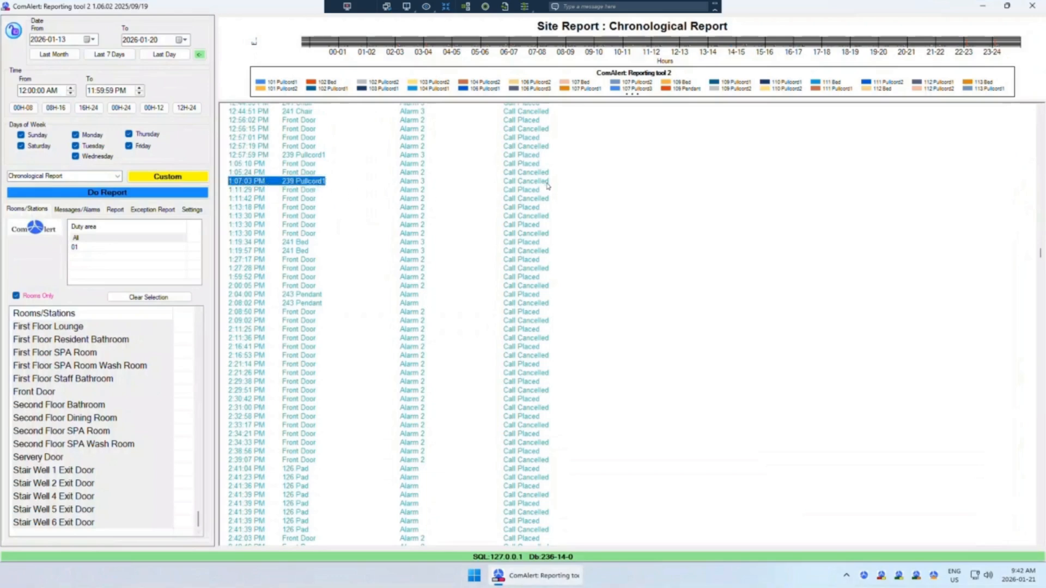
pyautogui.moveTo(548, 184); pyautogui.dragTo(514, 184)
pyautogui.click(259, 185)
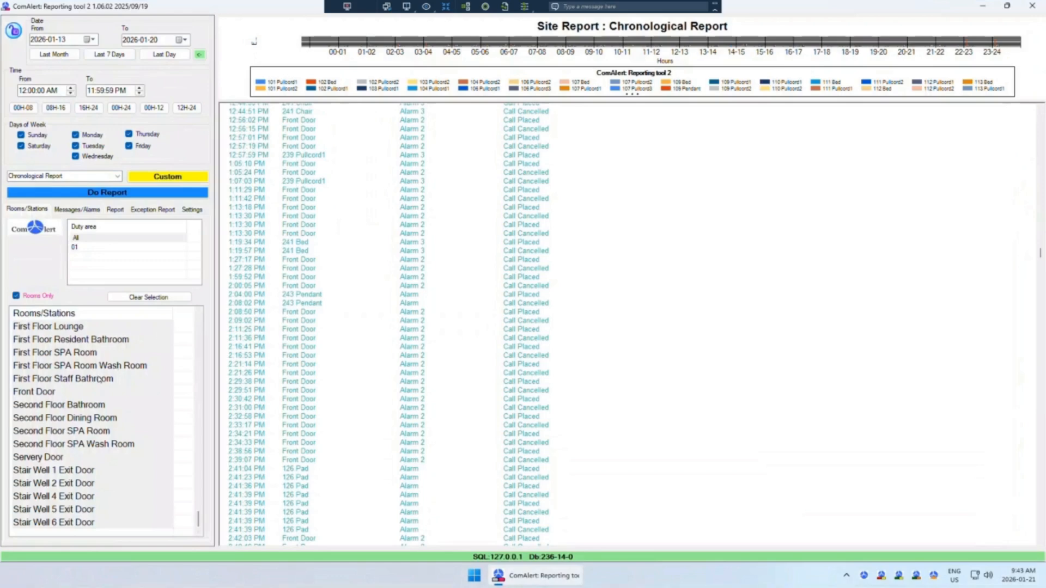
# - Select only station 239 Pullcord1 and generate its chronological report
pyautogui.click(99, 405)
pyautogui.scroll(4, 126, 450)
pyautogui.moveTo(199, 509); pyautogui.dragTo(195, 479)
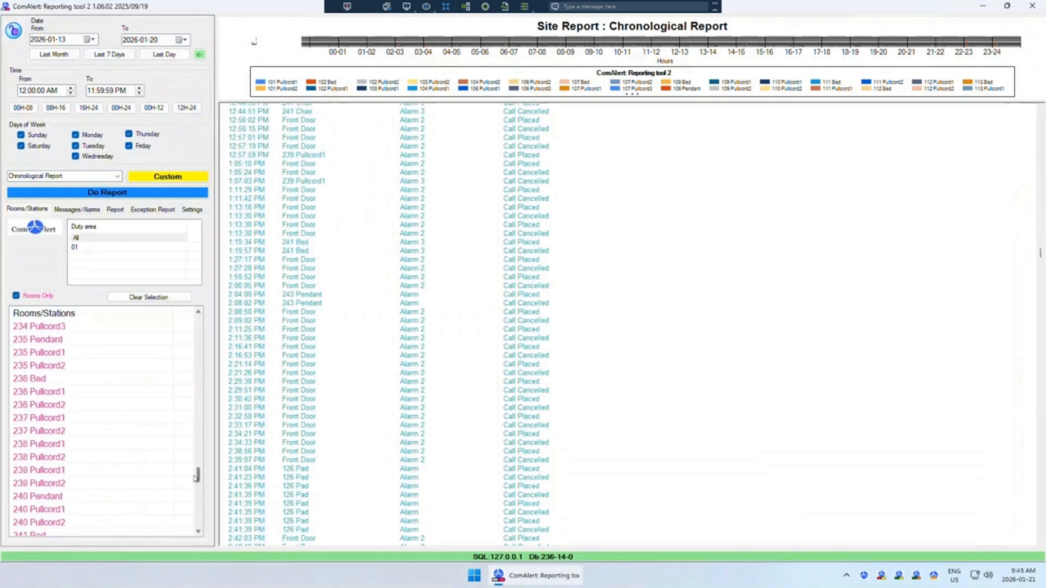
pyautogui.click(75, 472)
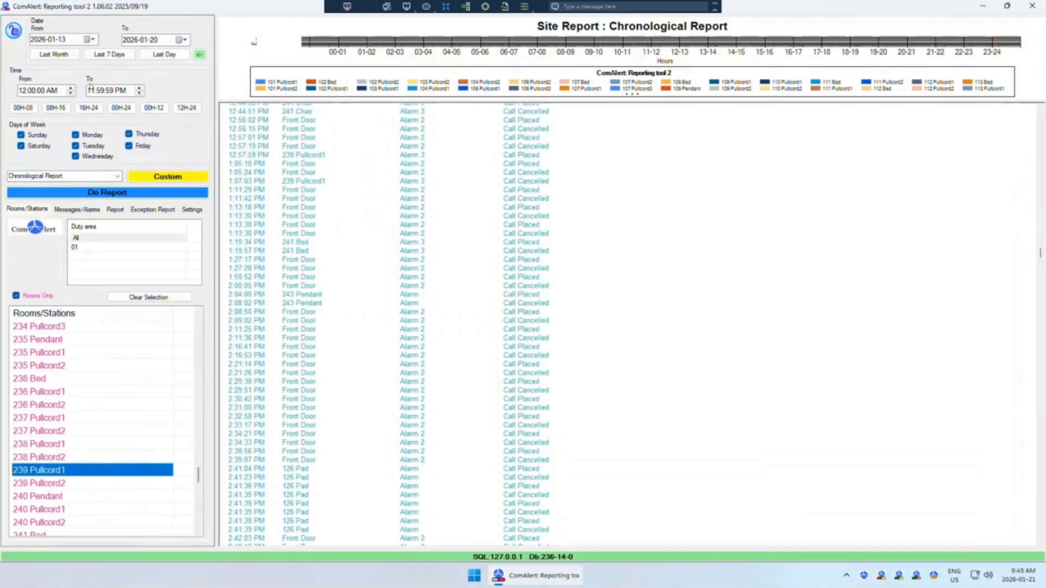
pyautogui.click(109, 194)
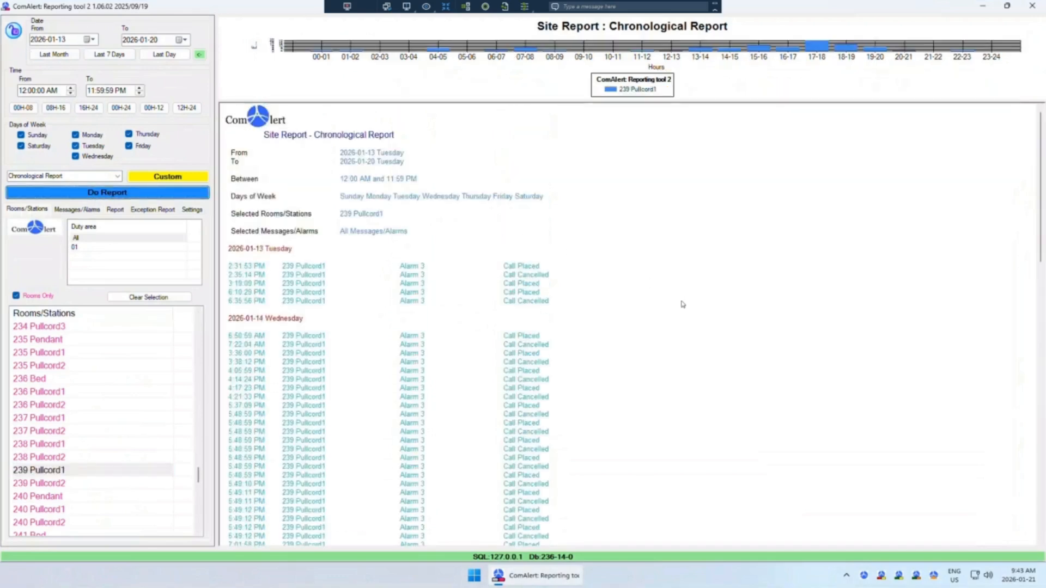
# - Highlight the selected rooms/stations line in the new report's header
pyautogui.moveTo(349, 142); pyautogui.dragTo(284, 214)
pyautogui.click(380, 212)
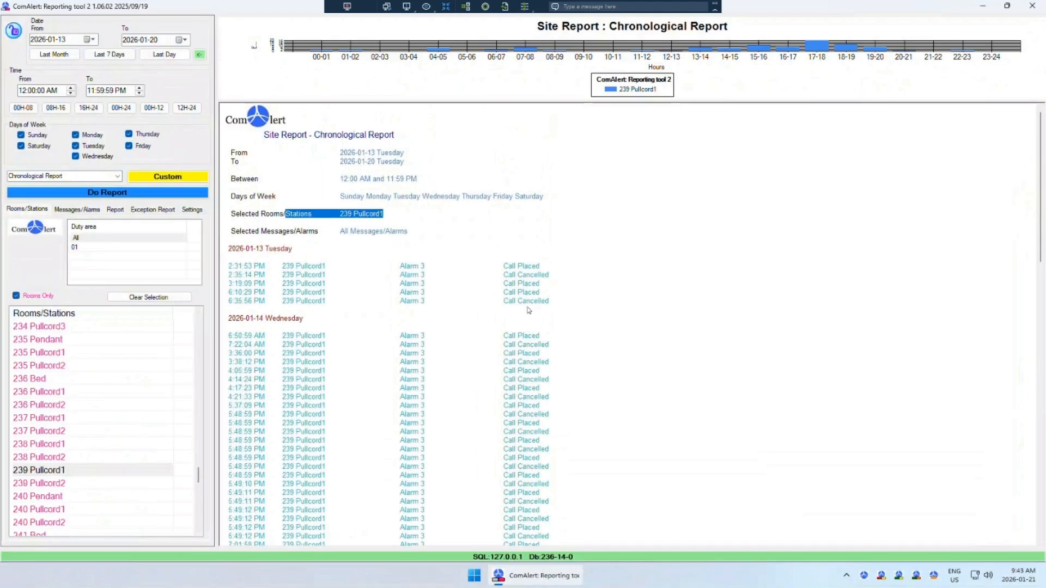
pyautogui.click(364, 214)
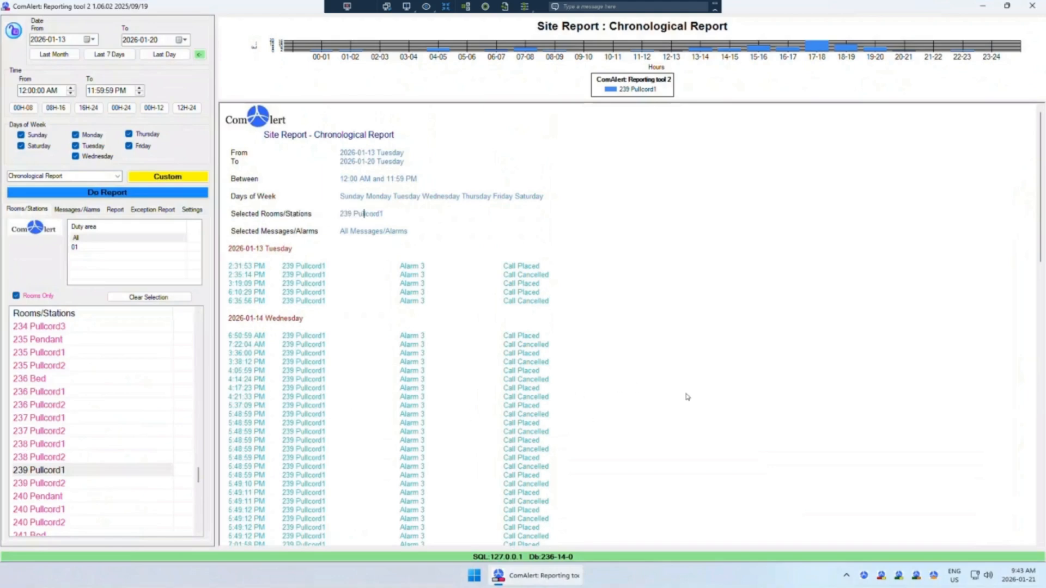
# - Examine the 239 Pullcord1 placed and cancelled times day by day, starting with the 2026-01-14 entries
pyautogui.scroll(-2, 670, 383)
pyautogui.scroll(-3, 670, 384)
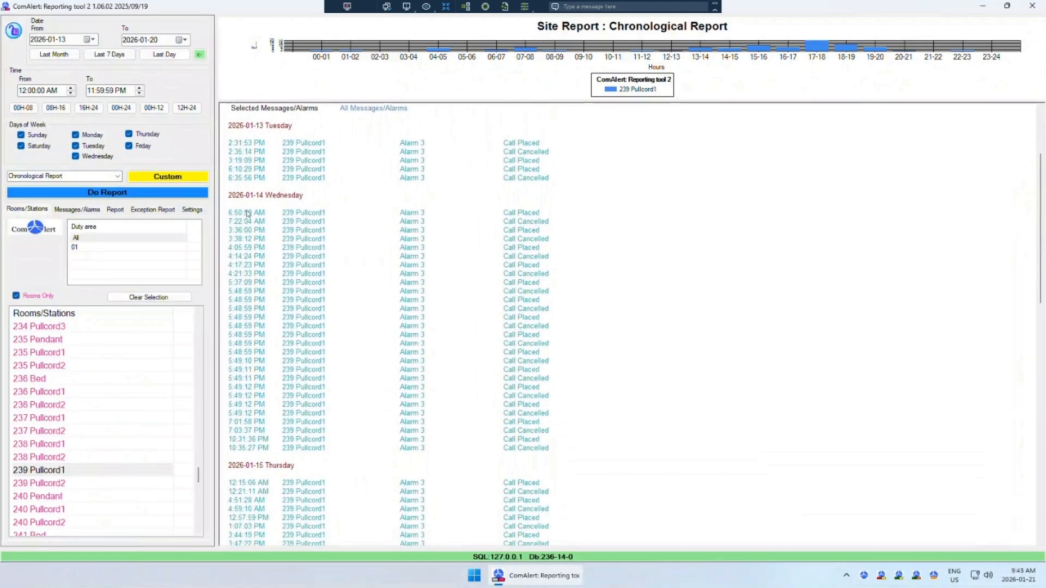
pyautogui.moveTo(229, 215); pyautogui.dragTo(265, 217)
pyautogui.moveTo(229, 225); pyautogui.dragTo(264, 224)
pyautogui.moveTo(231, 233); pyautogui.dragTo(262, 245)
pyautogui.click(243, 248)
pyautogui.scroll(-10, 246, 299)
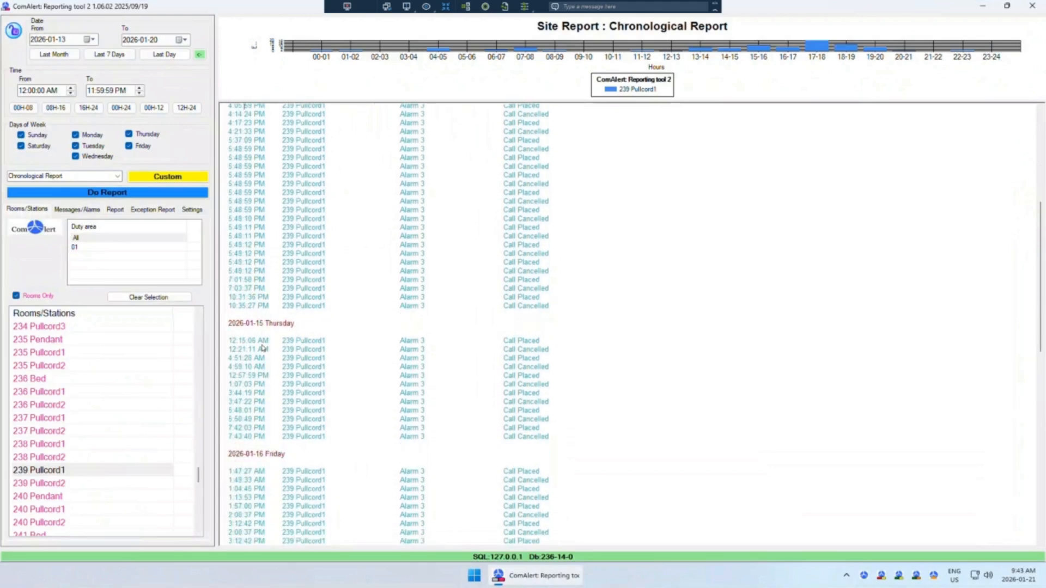
pyautogui.scroll(-3, 274, 300)
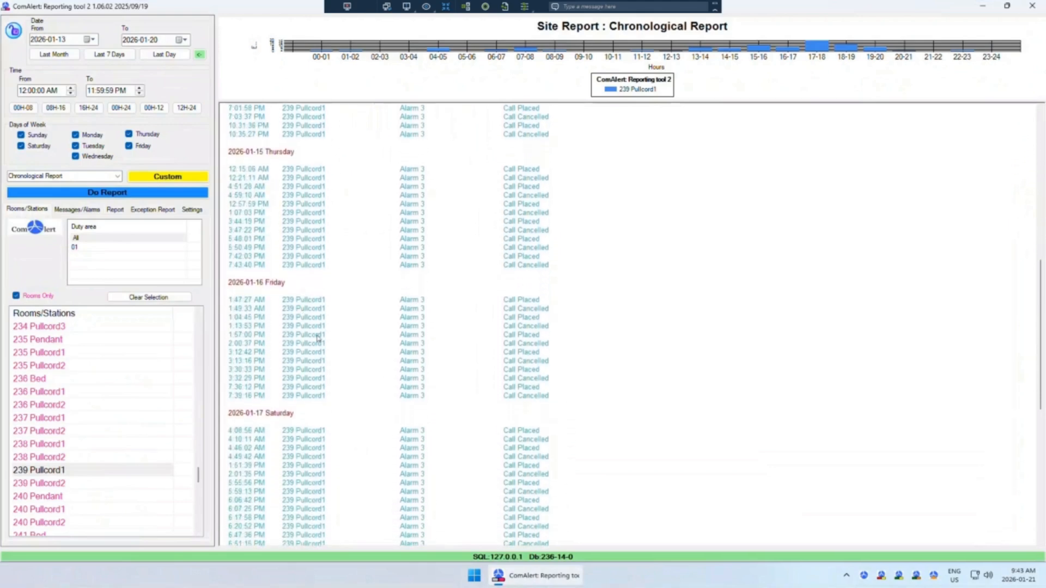
pyautogui.scroll(-1, 336, 370)
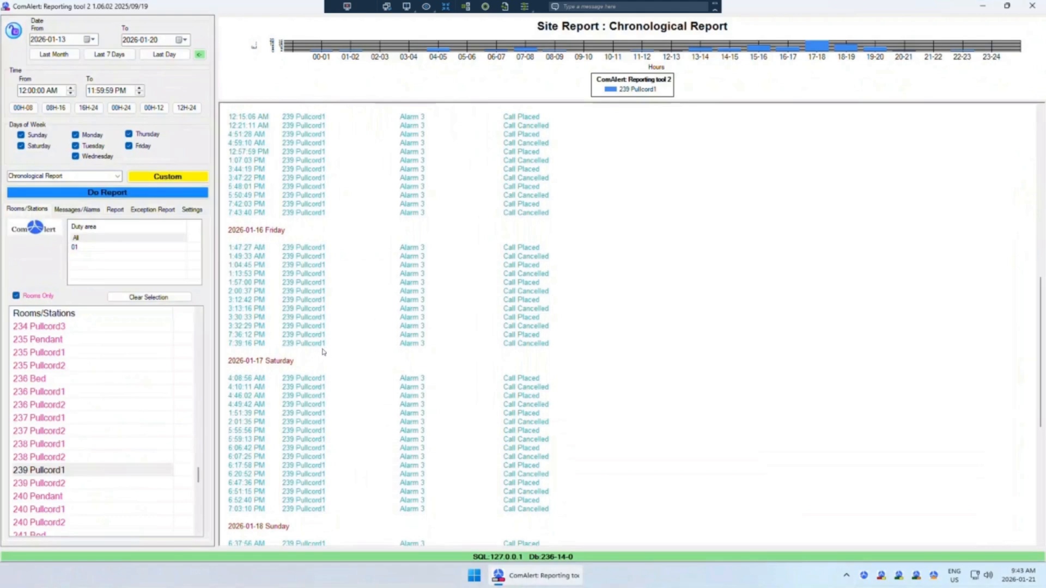
# - Compare the placed and cancelled times of the first 2026-01-16 Friday calls, then return to the earlier days of the report
pyautogui.moveTo(229, 250)
pyautogui.mouseDown()
pyautogui.moveTo(266, 252)
pyautogui.moveTo(241, 258)
pyautogui.mouseUp()
pyautogui.click(242, 250)
pyautogui.moveTo(229, 266); pyautogui.dragTo(243, 267)
pyautogui.moveTo(231, 277); pyautogui.dragTo(242, 276)
pyautogui.click(250, 337)
pyautogui.scroll(8, 404, 342)
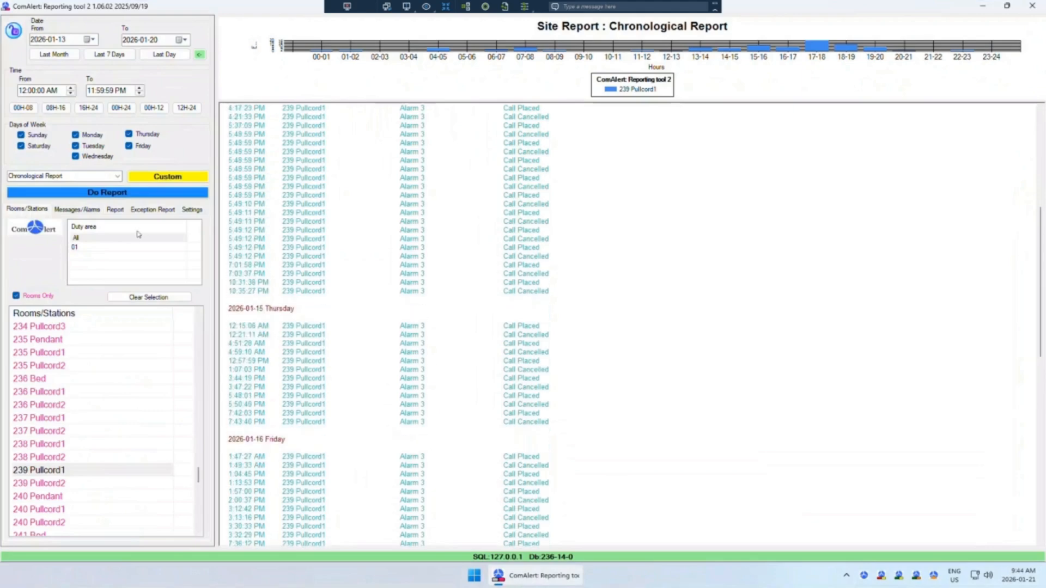
pyautogui.scroll(1, 394, 361)
pyautogui.scroll(8, 374, 308)
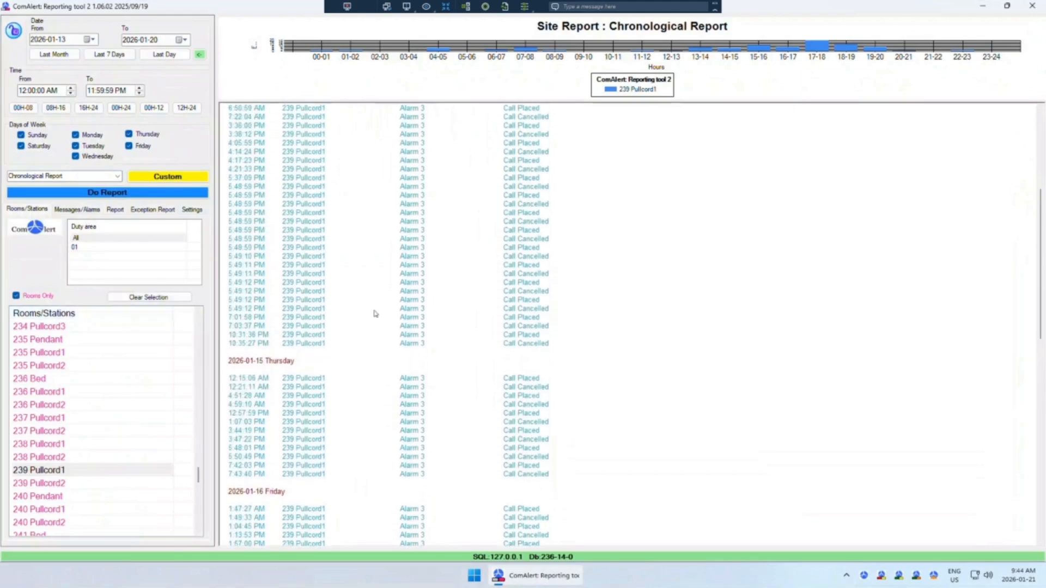
# - Check the file type offered for saving the report, then leave without saving
pyautogui.click(191, 209)
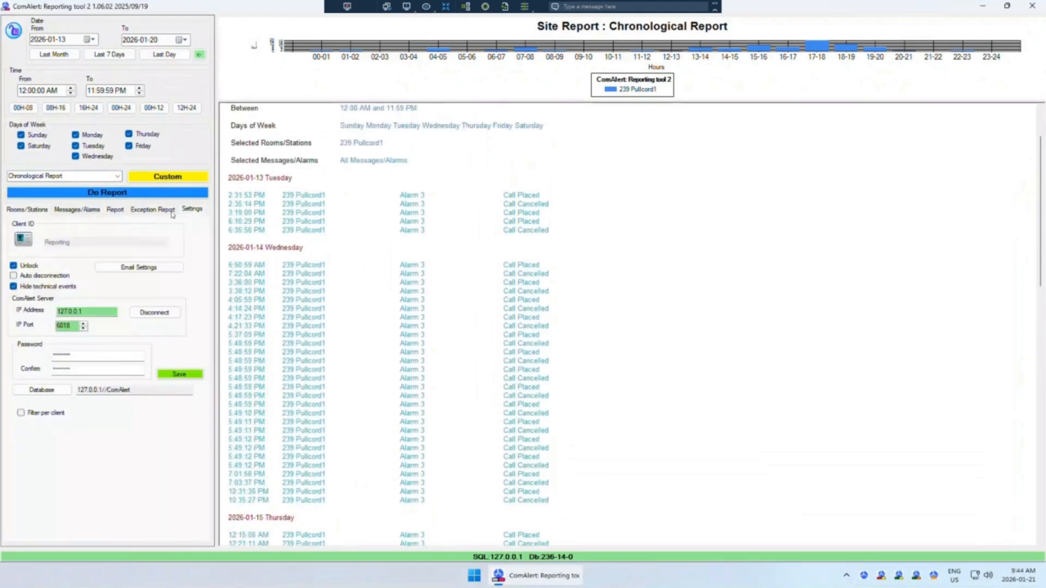
pyautogui.click(116, 212)
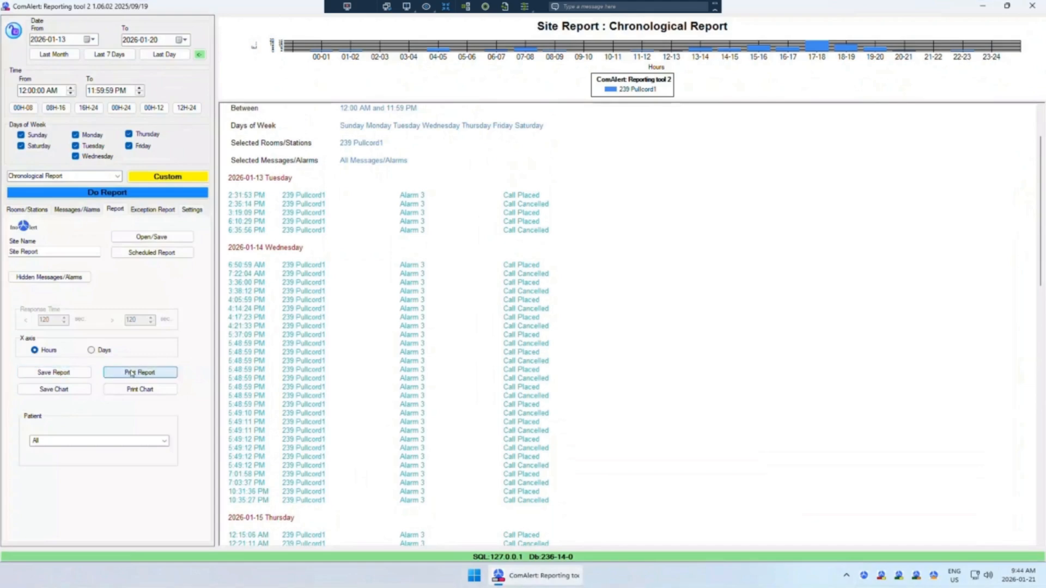
pyautogui.click(61, 375)
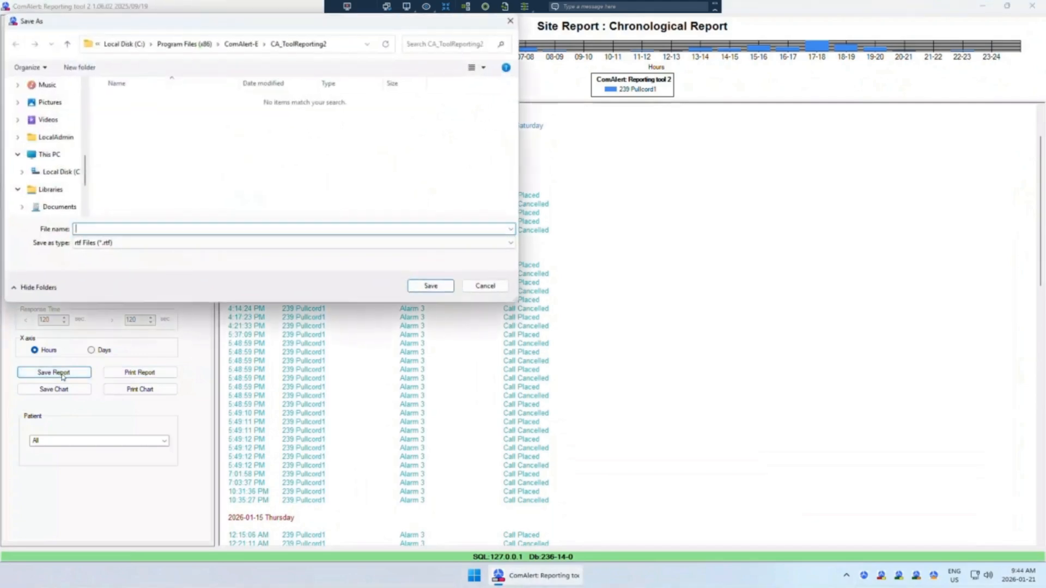
pyautogui.click(144, 244)
pyautogui.click(145, 249)
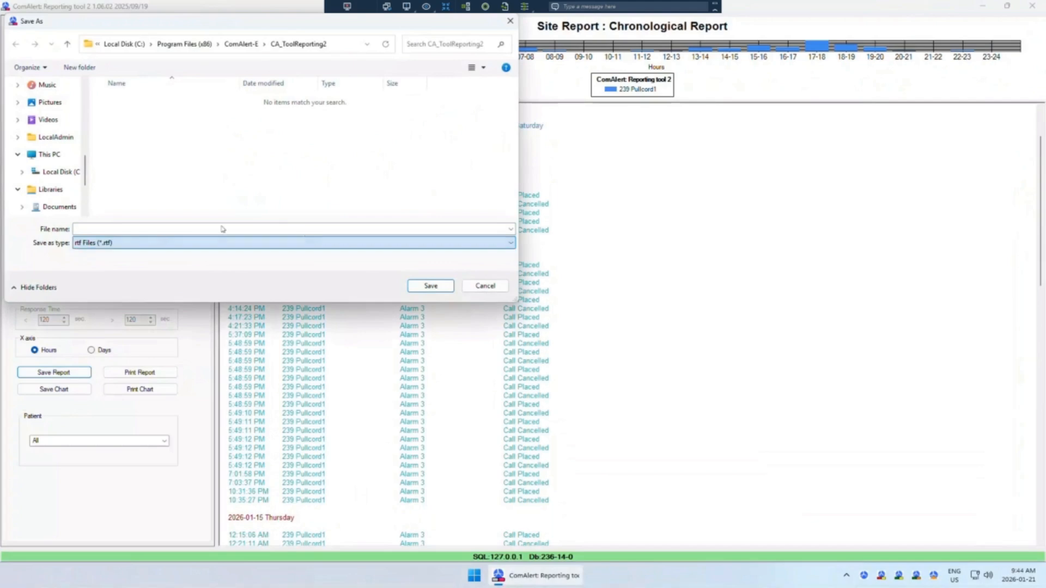
pyautogui.click(485, 286)
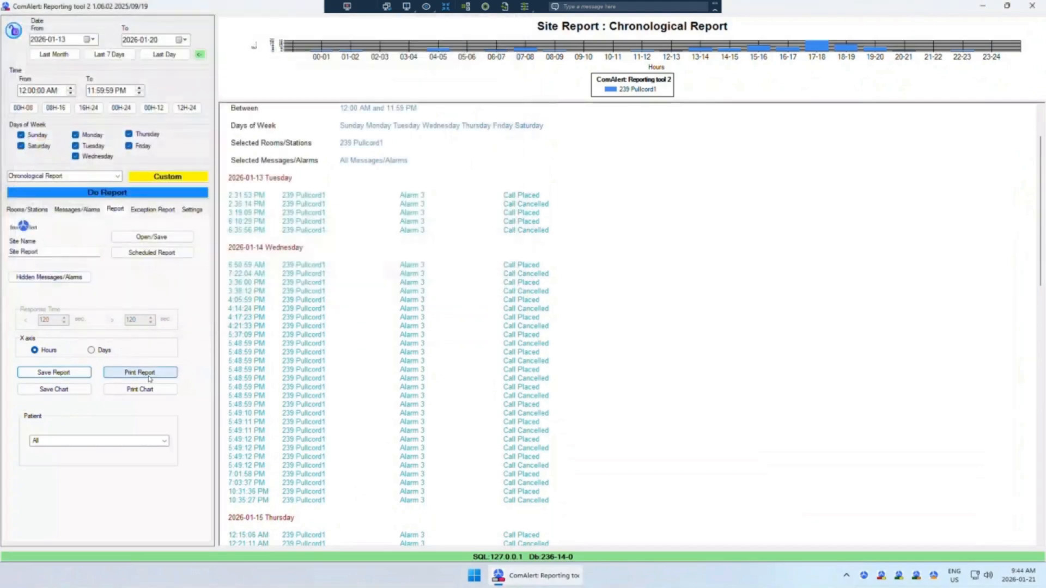
# - Preview the report for printing and check the available printers, then leave without printing
pyautogui.click(131, 375)
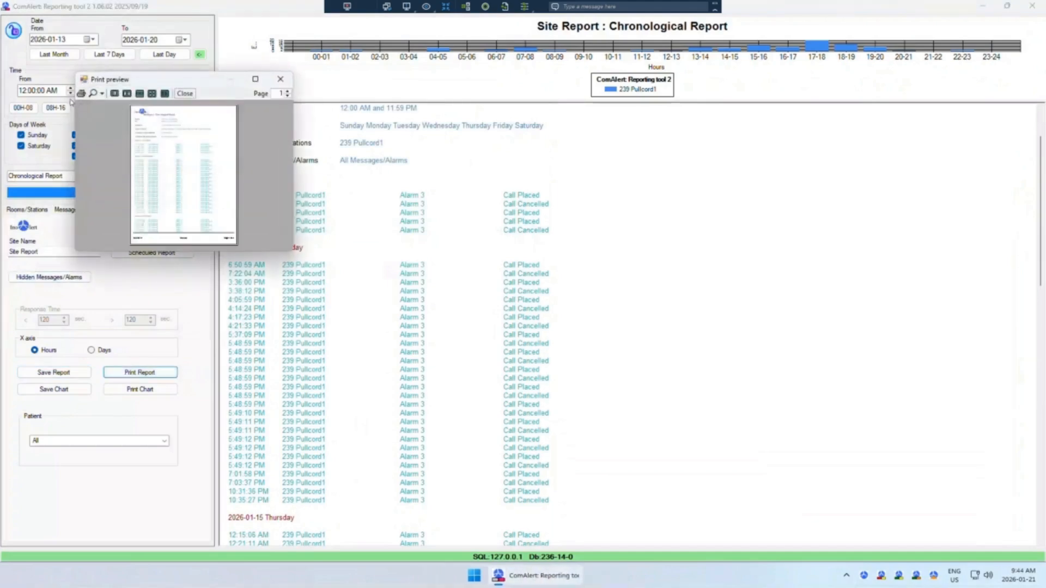
pyautogui.click(81, 93)
pyautogui.click(562, 167)
pyautogui.click(506, 173)
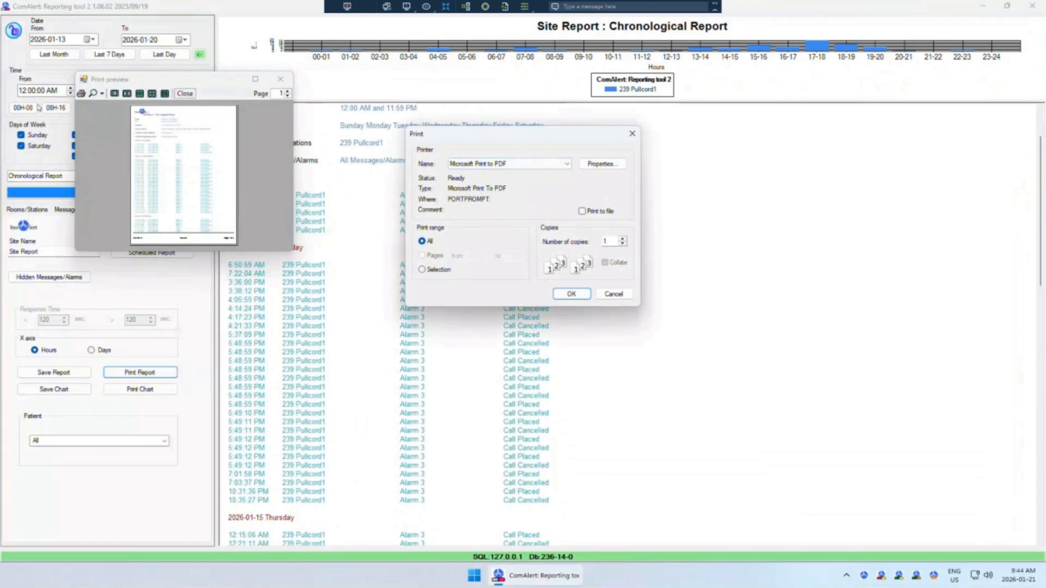
pyautogui.click(628, 294)
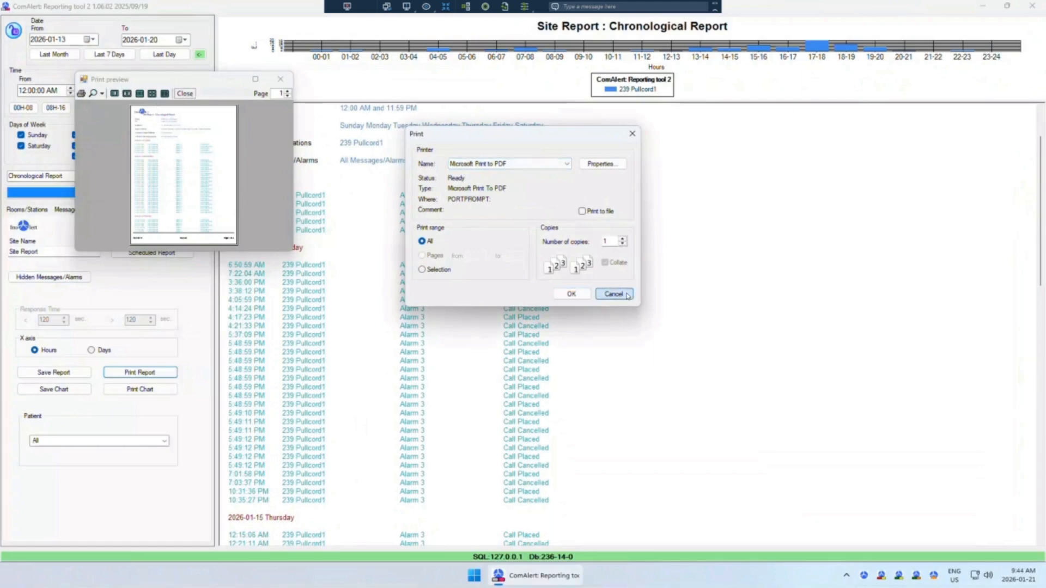
pyautogui.click(280, 78)
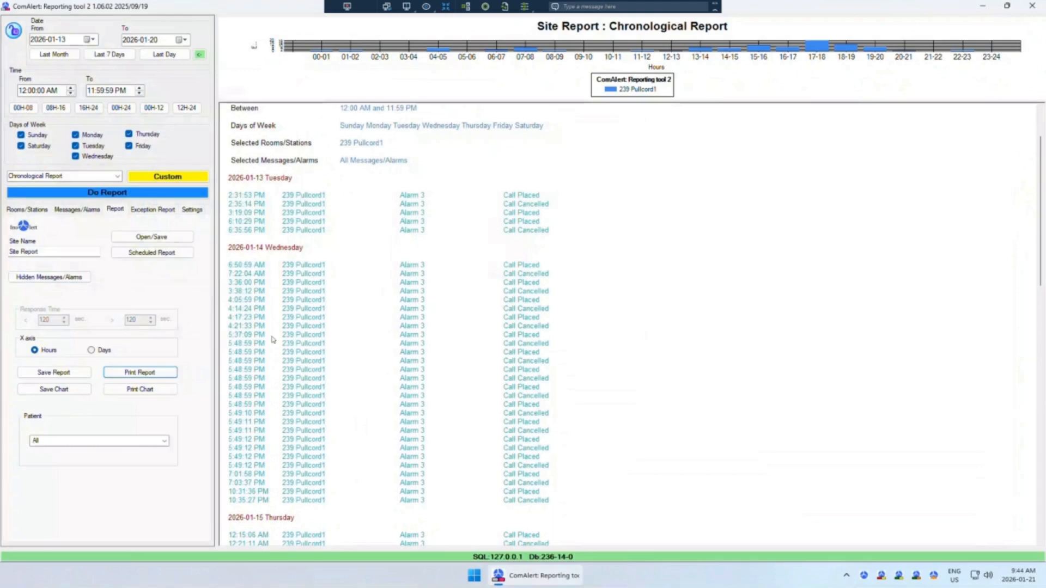
pyautogui.click(26, 209)
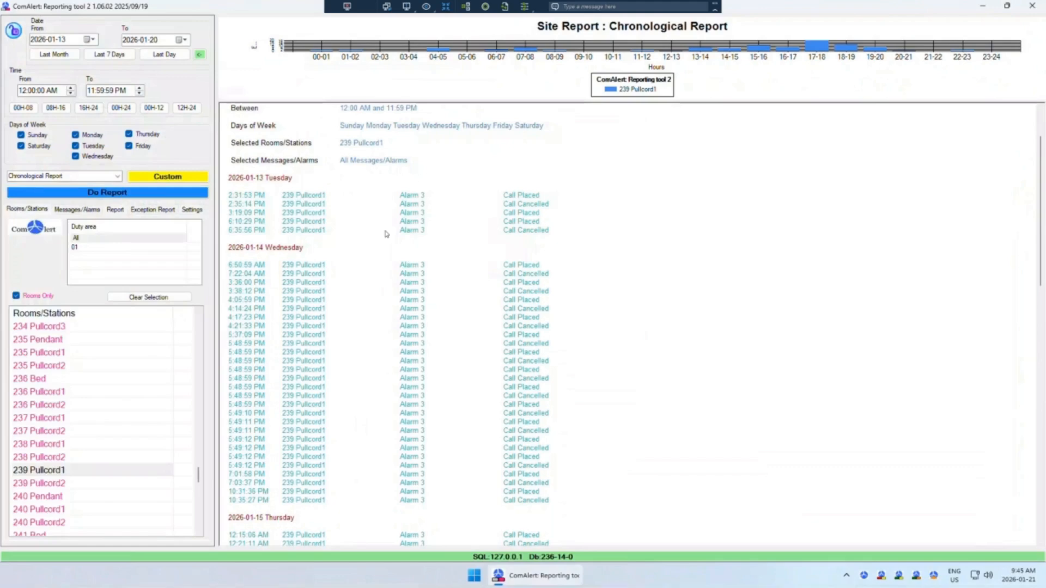
pyautogui.click(116, 210)
pyautogui.click(53, 372)
pyautogui.click(476, 288)
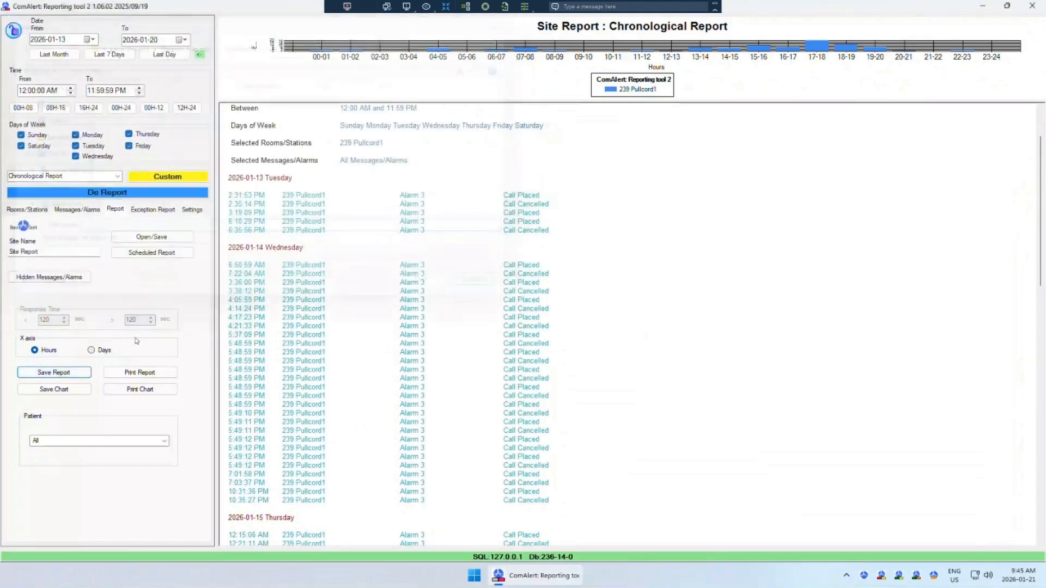
# - Print the 239 Pullcord1 report from its print preview using Microsoft Print to PDF
pyautogui.click(140, 372)
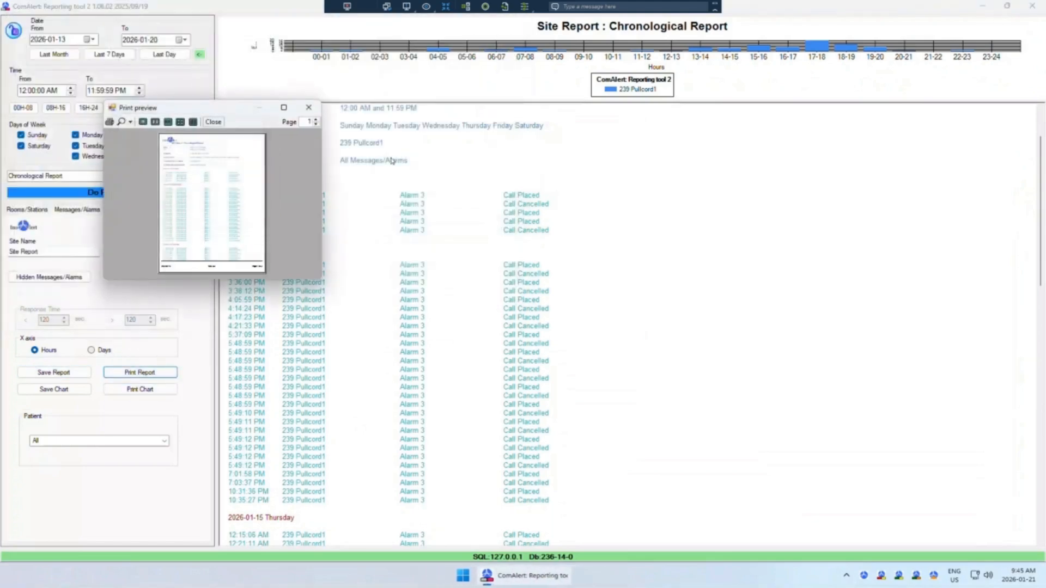
pyautogui.click(110, 124)
pyautogui.click(523, 164)
pyautogui.click(532, 179)
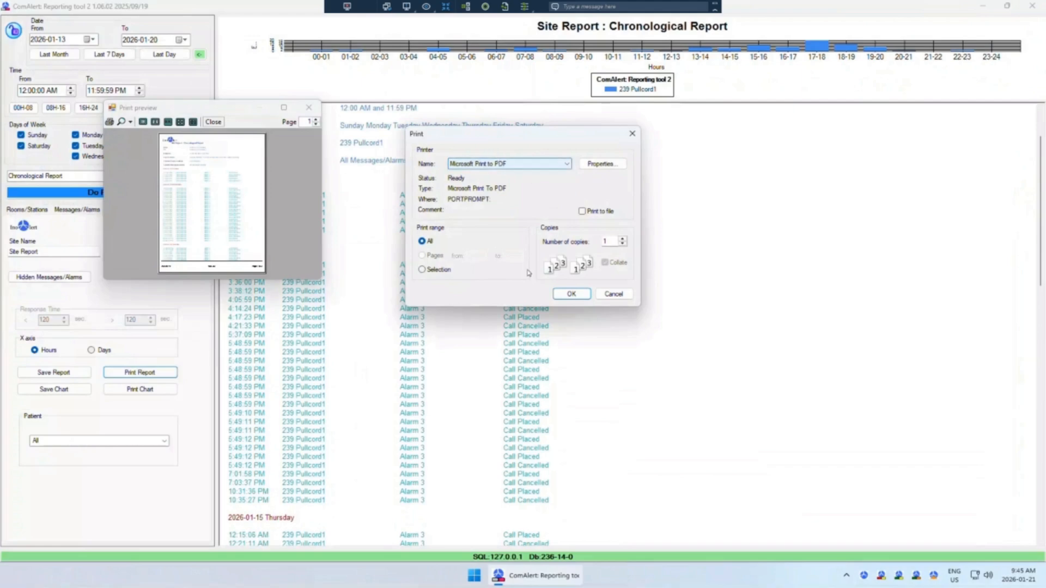
pyautogui.click(583, 296)
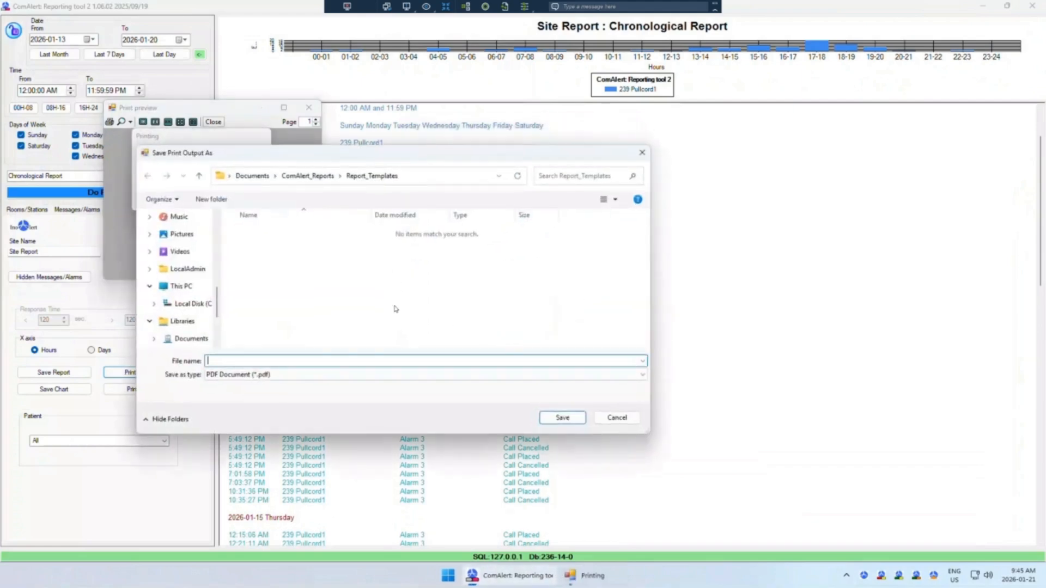
# - Save the PDF output to the Desktop as "239 a week" and close the print preview
pyautogui.moveTo(217, 301); pyautogui.dragTo(223, 215)
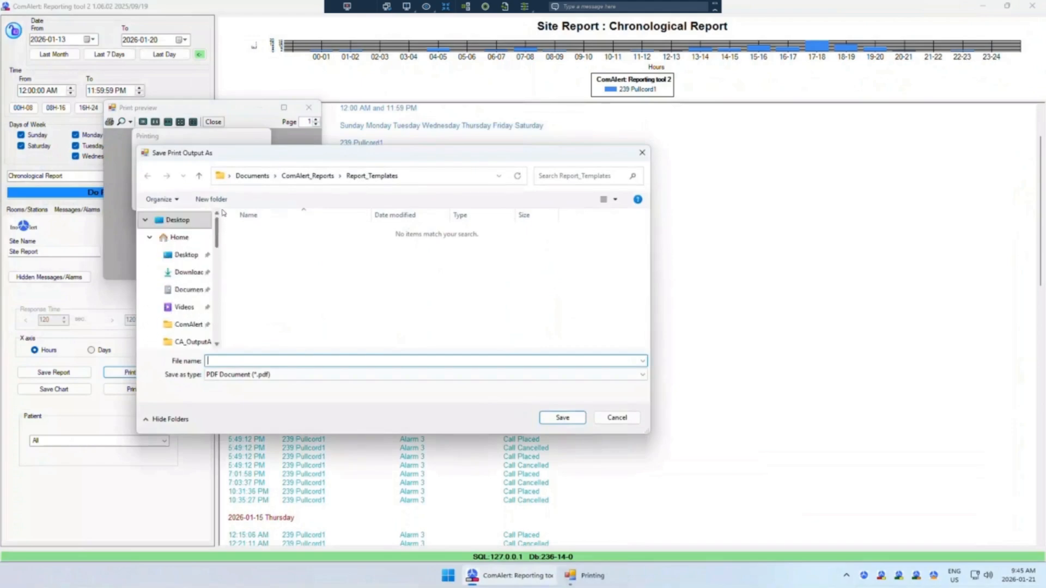
pyautogui.click(168, 220)
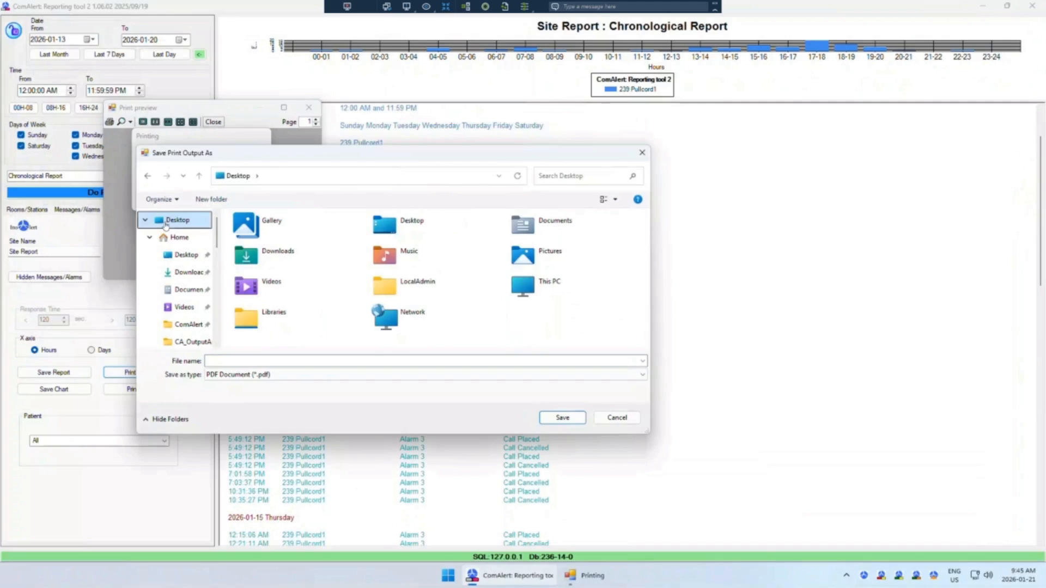
pyautogui.click(239, 359)
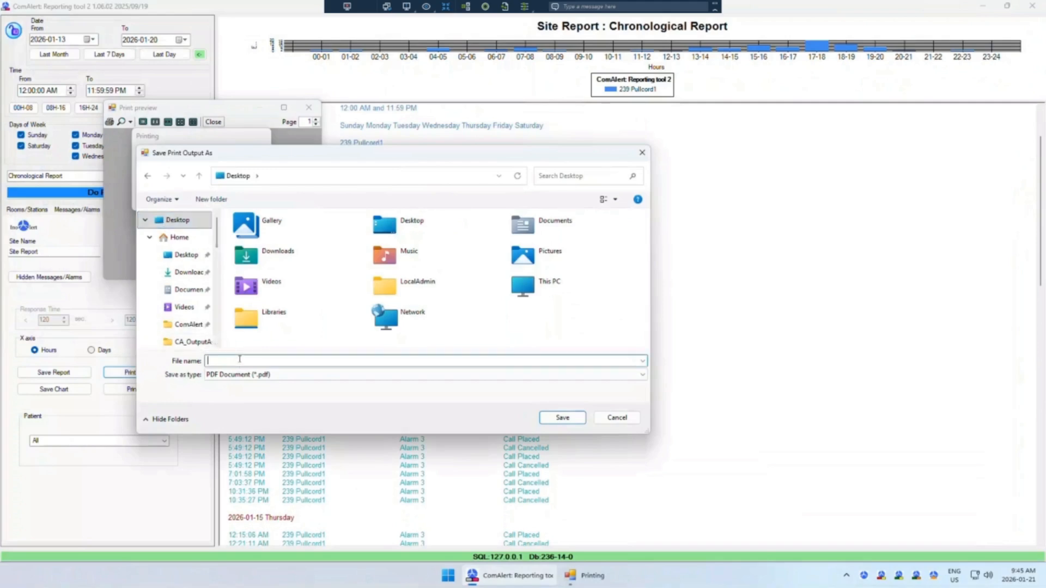
pyautogui.write('239 a week')
pyautogui.click(572, 417)
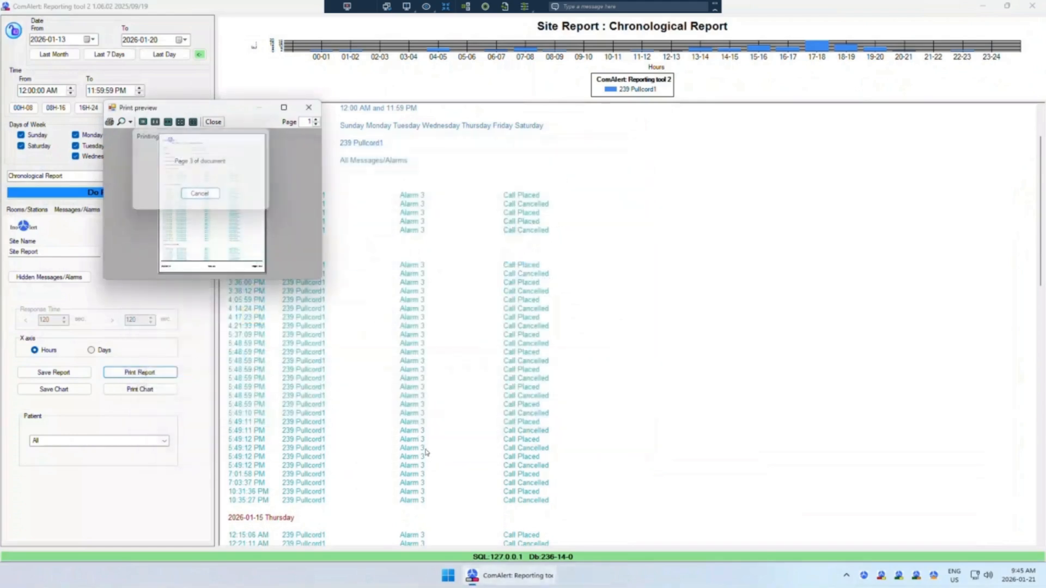
pyautogui.click(308, 107)
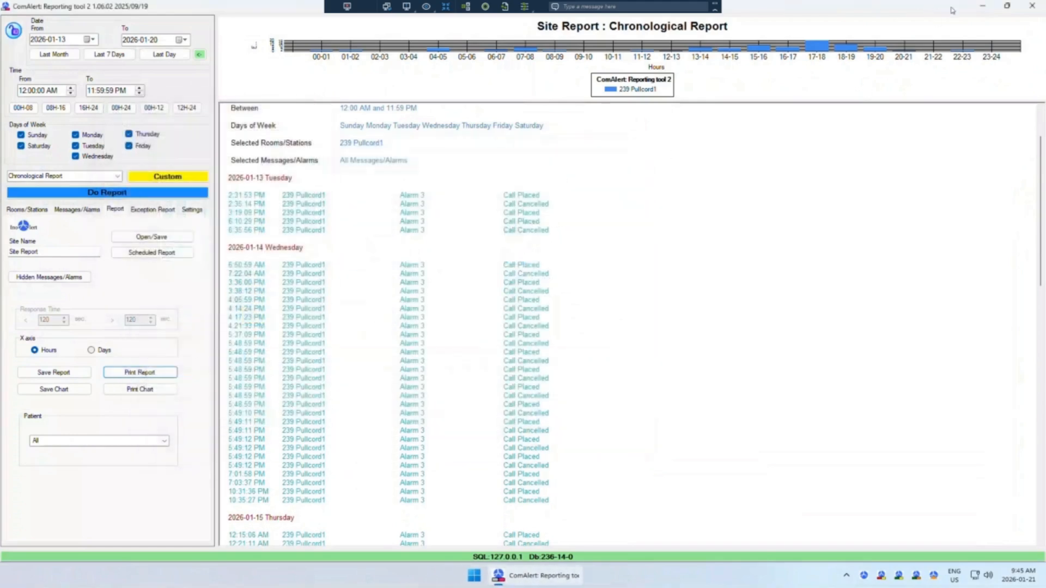
# - Open the "239 a week" PDF from the desktop, read through its pages and close it
pyautogui.click(984, 7)
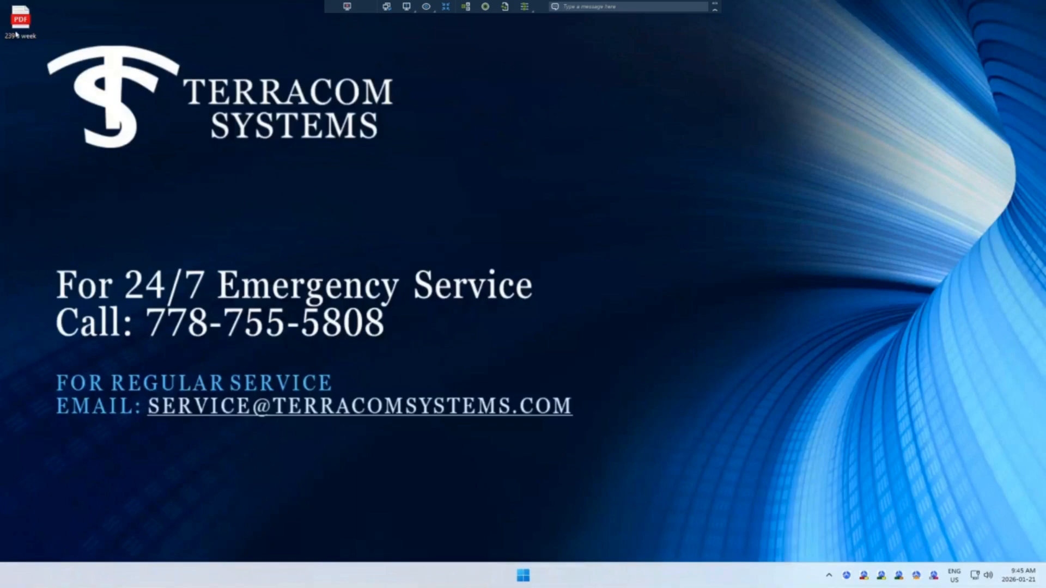
pyautogui.doubleClick(22, 29)
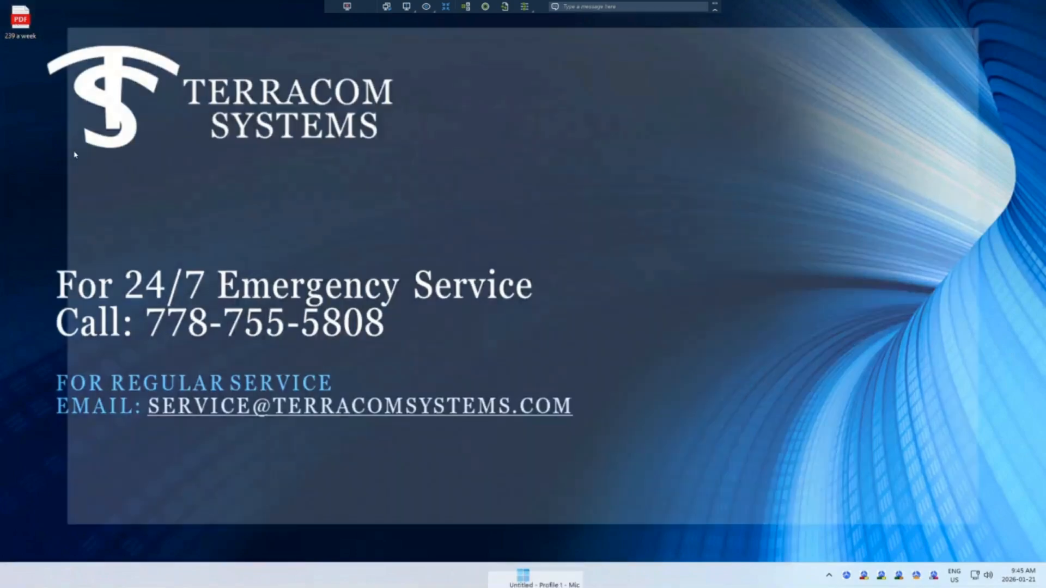
pyautogui.scroll(-15, 460, 263)
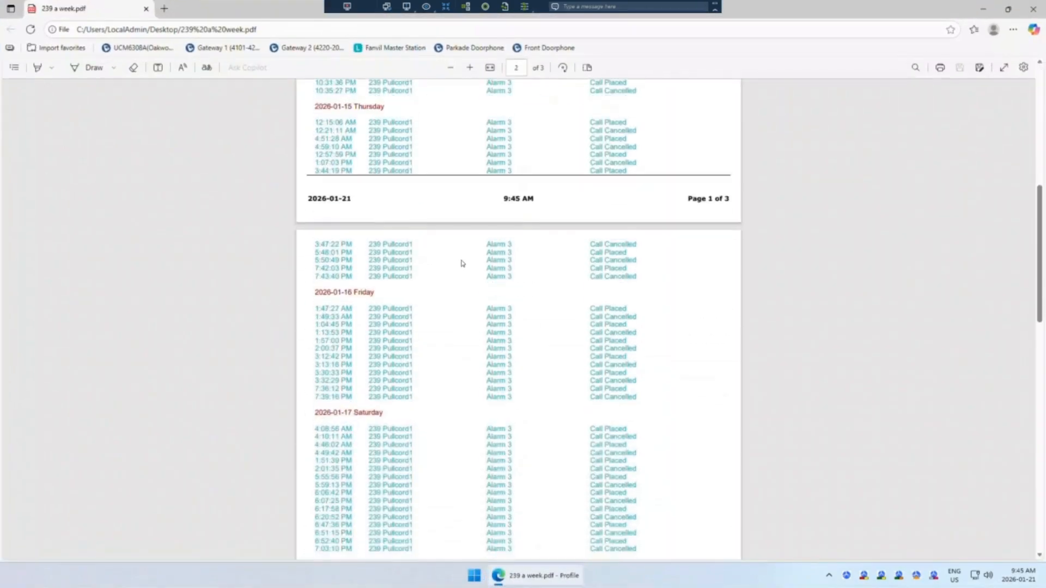
pyautogui.scroll(-6, 495, 282)
pyautogui.scroll(7, 496, 282)
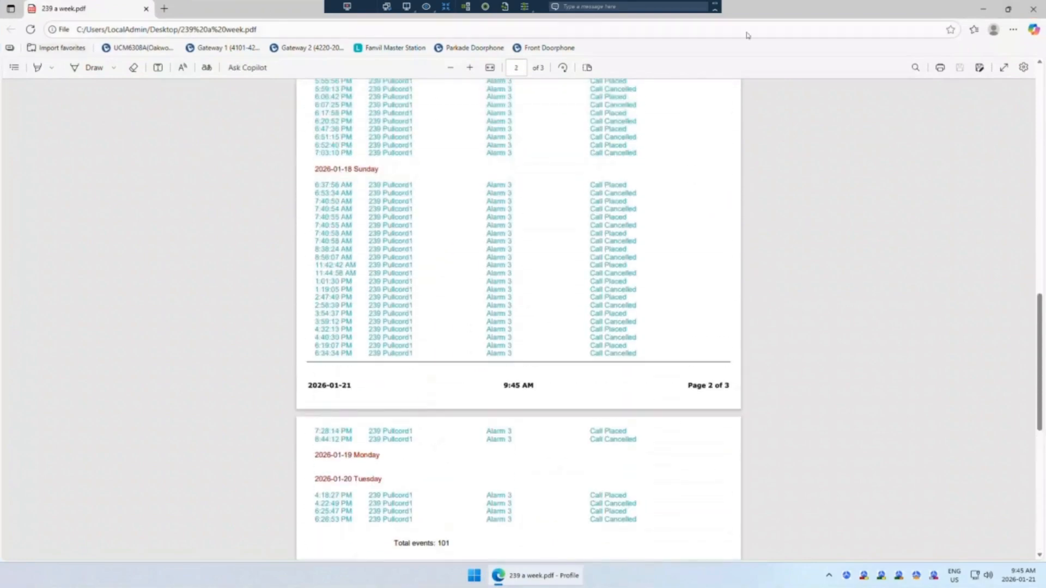
pyautogui.click(1033, 9)
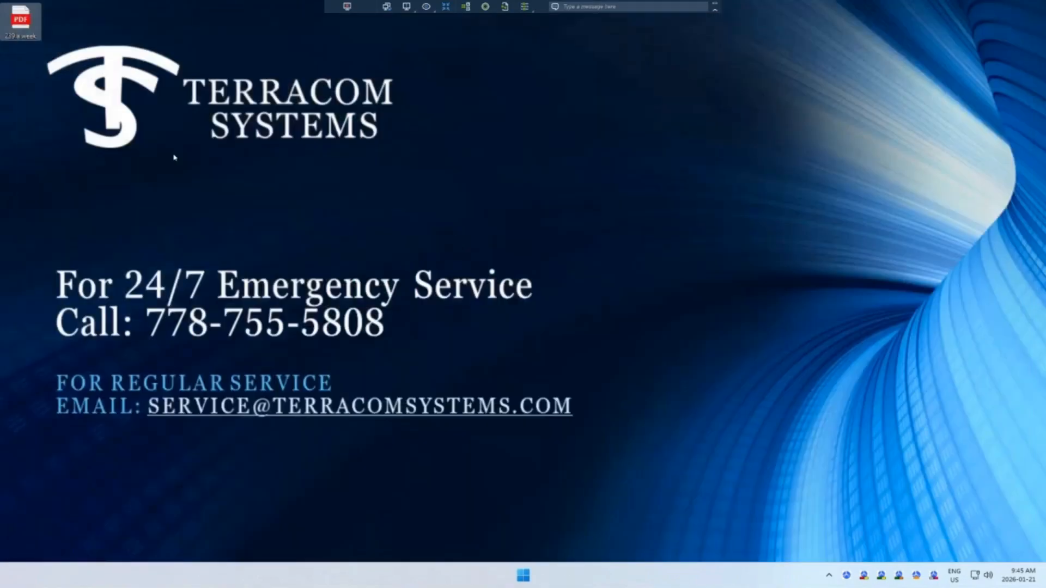
# - Switch back to the ComAlert Reporting tool, minimize and restore its window once, and reposition it slightly on the desktop
pyautogui.click(932, 577)
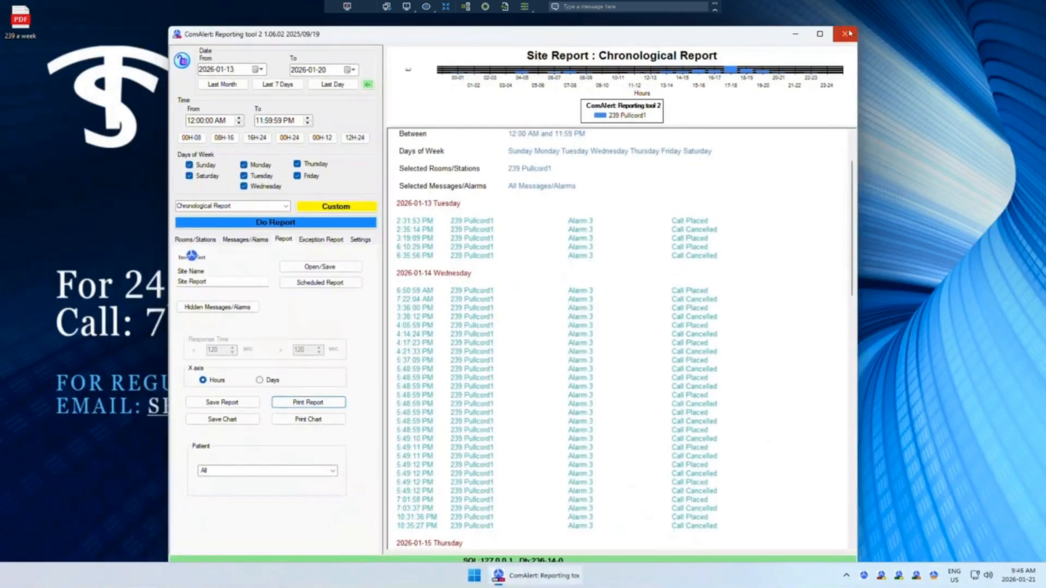
pyautogui.click(796, 33)
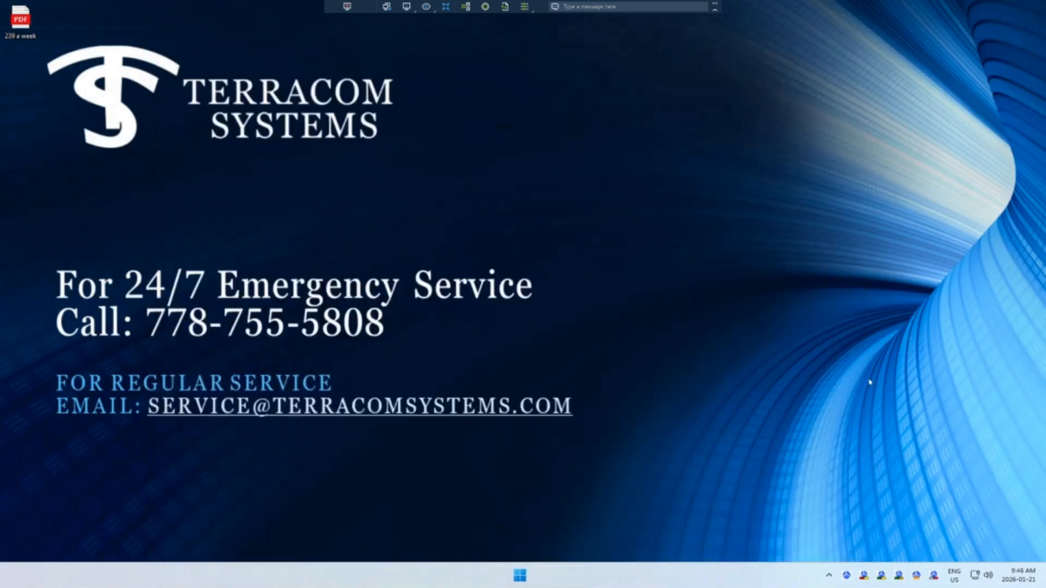
pyautogui.click(933, 575)
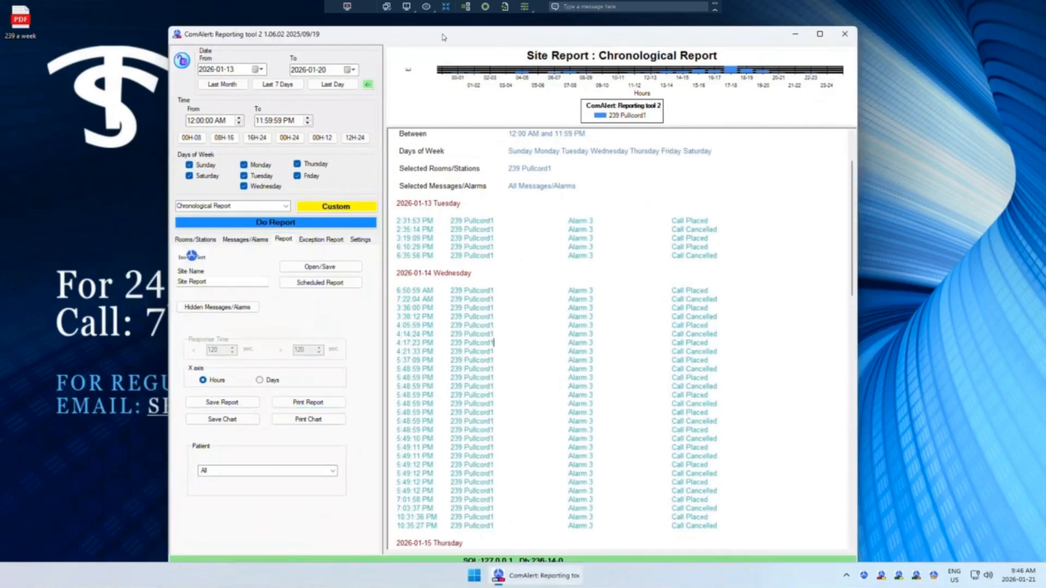
pyautogui.moveTo(447, 37); pyautogui.dragTo(410, 35)
# - Look through the available report types and the exception report, messages/alarms and rooms/stations options, then return to the report's header
pyautogui.click(250, 204)
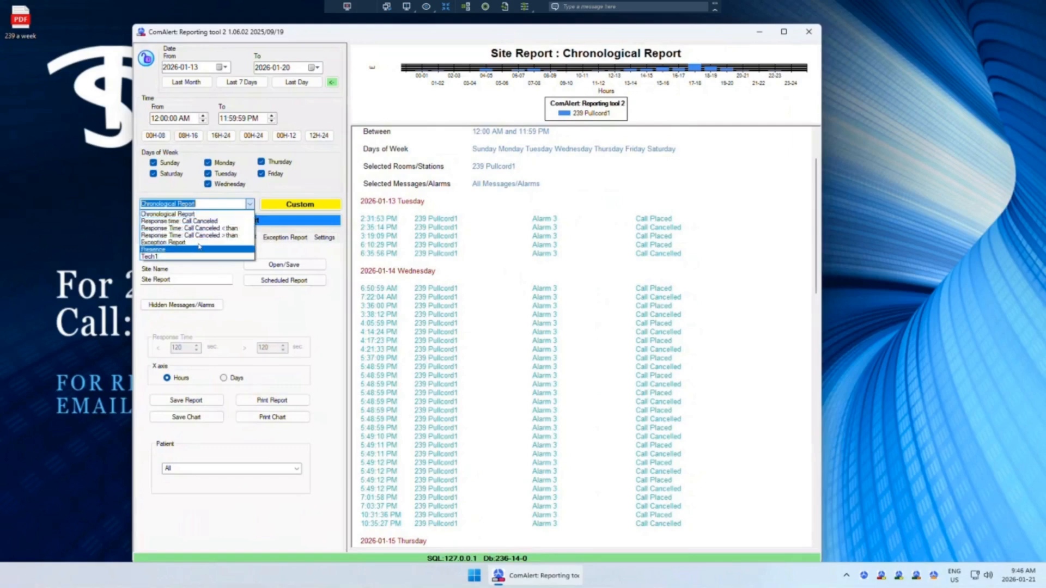
pyautogui.click(320, 306)
pyautogui.click(466, 350)
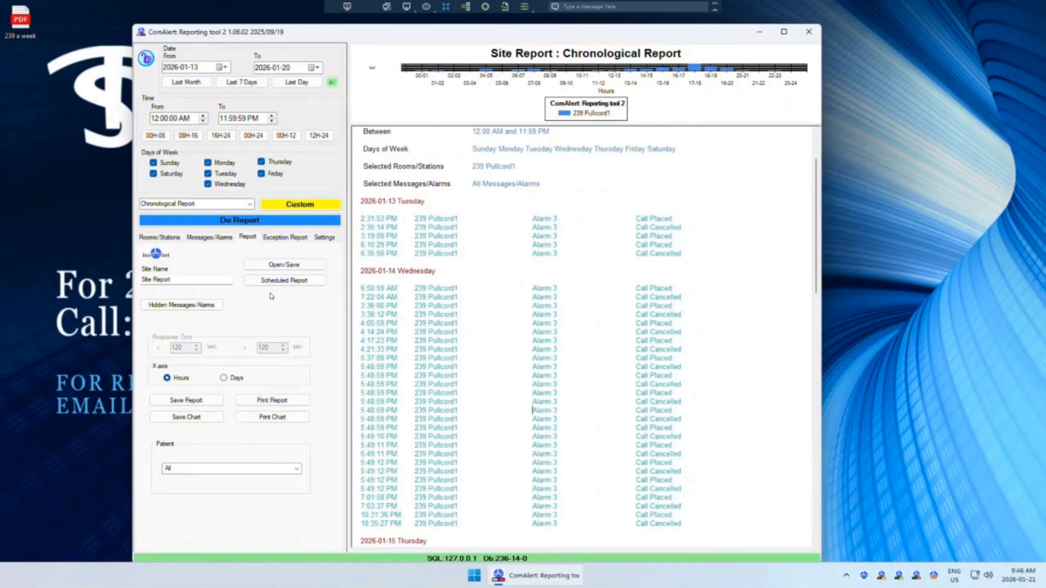
pyautogui.click(274, 238)
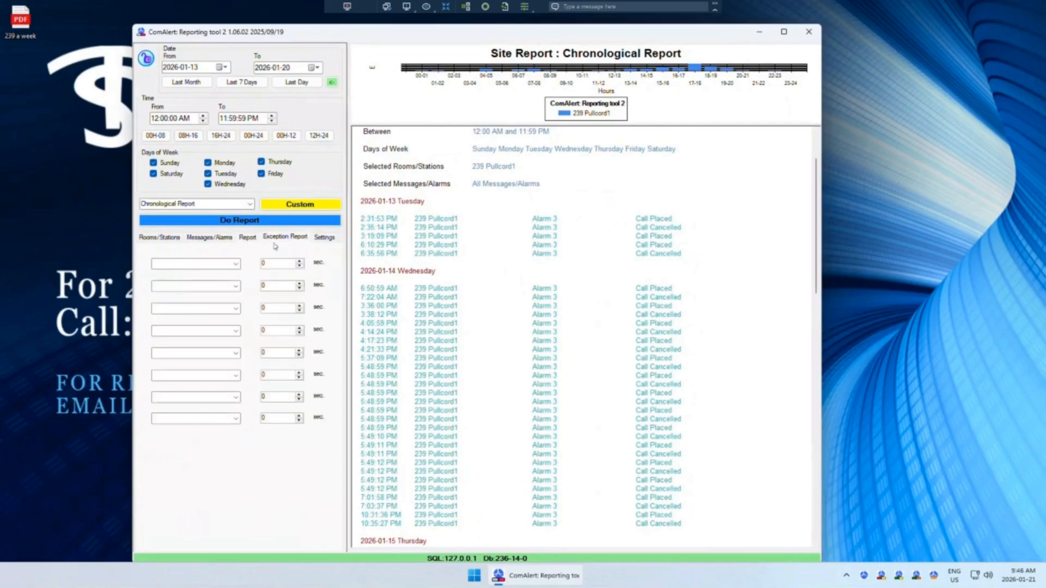
pyautogui.click(198, 239)
pyautogui.click(160, 239)
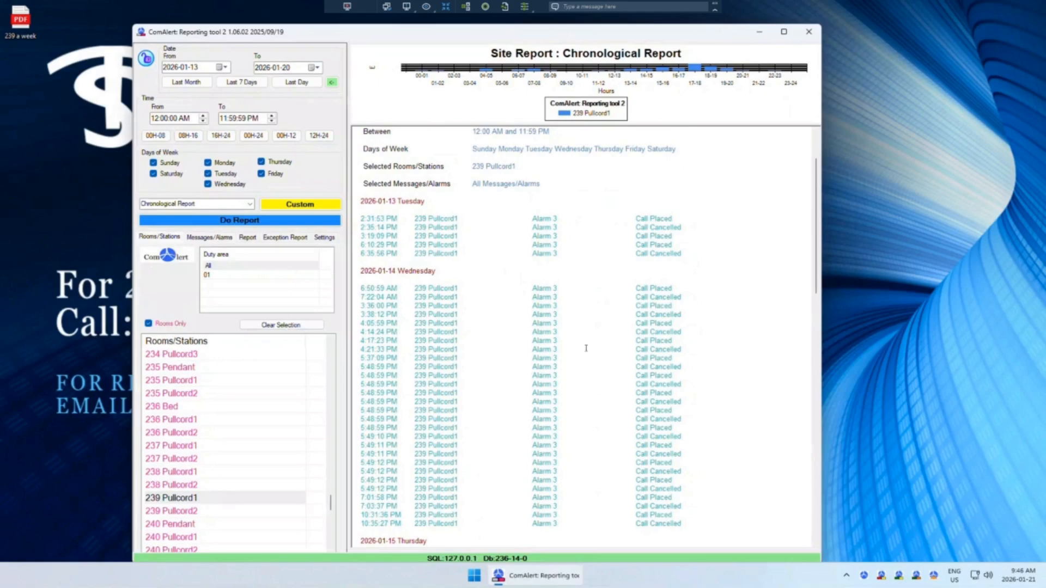
pyautogui.scroll(3, 521, 321)
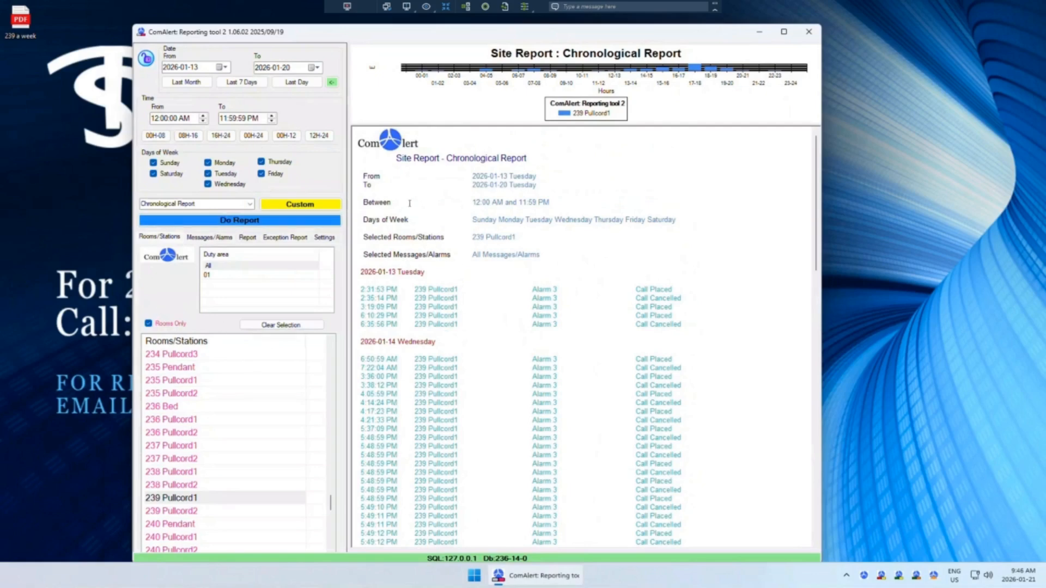
pyautogui.moveTo(309, 32); pyautogui.dragTo(300, 26)
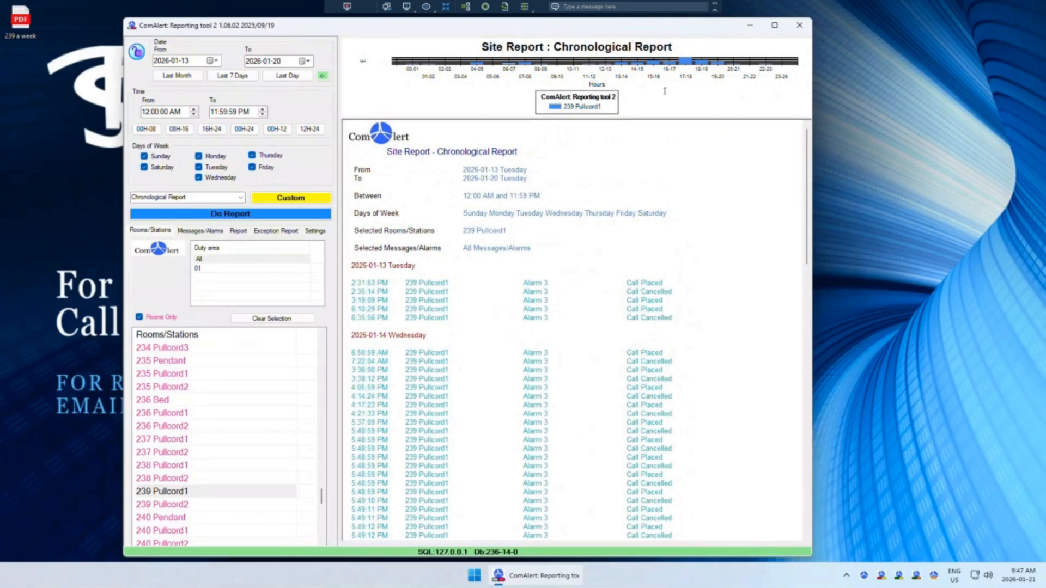
# - Try to close the reporting tool but decline the exit confirmation, then minimize the window and restore it
pyautogui.click(800, 26)
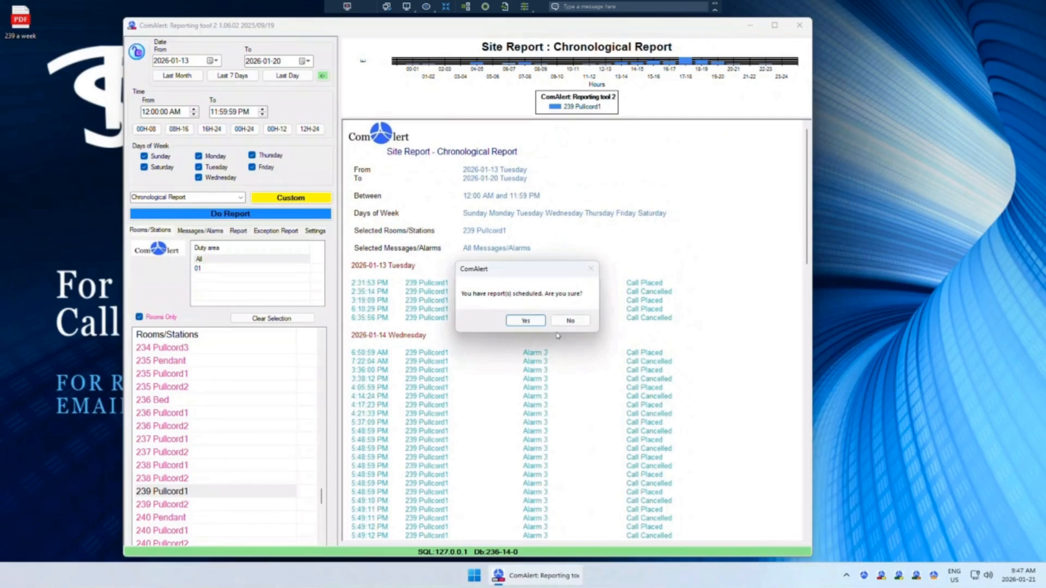
pyautogui.click(570, 321)
pyautogui.click(752, 25)
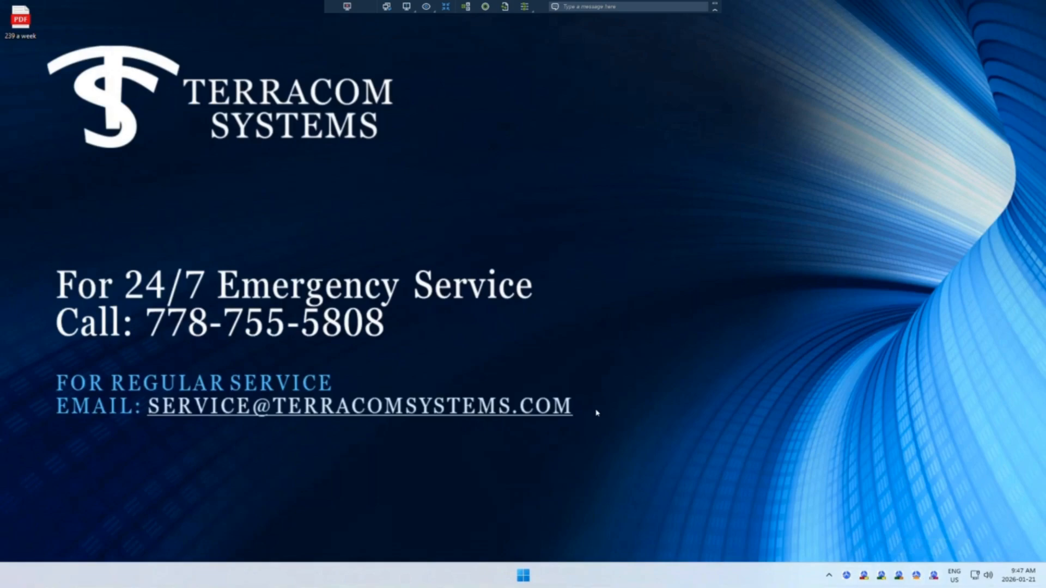
pyautogui.click(933, 576)
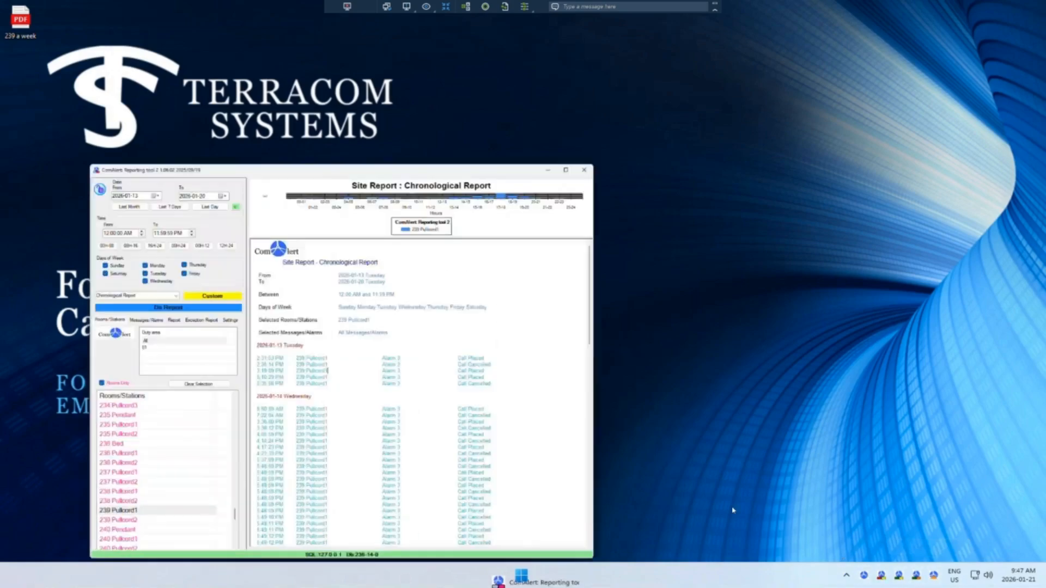